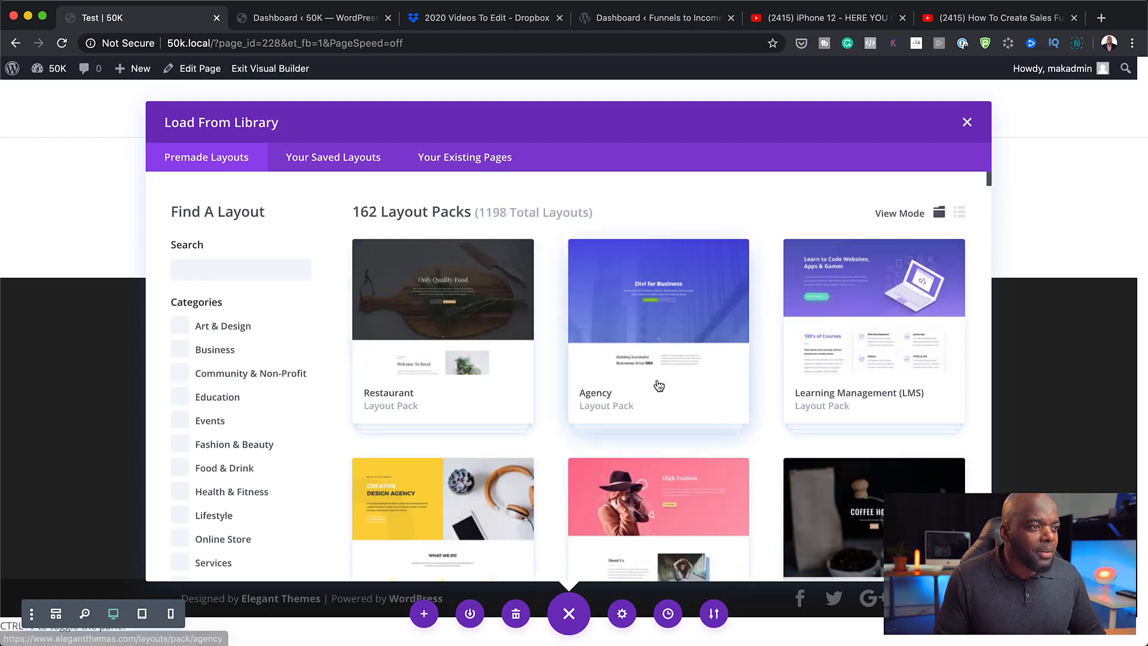
Load the Agency Landing Page layout from the premade Agency layout pack onto the page
left_click(685, 326)
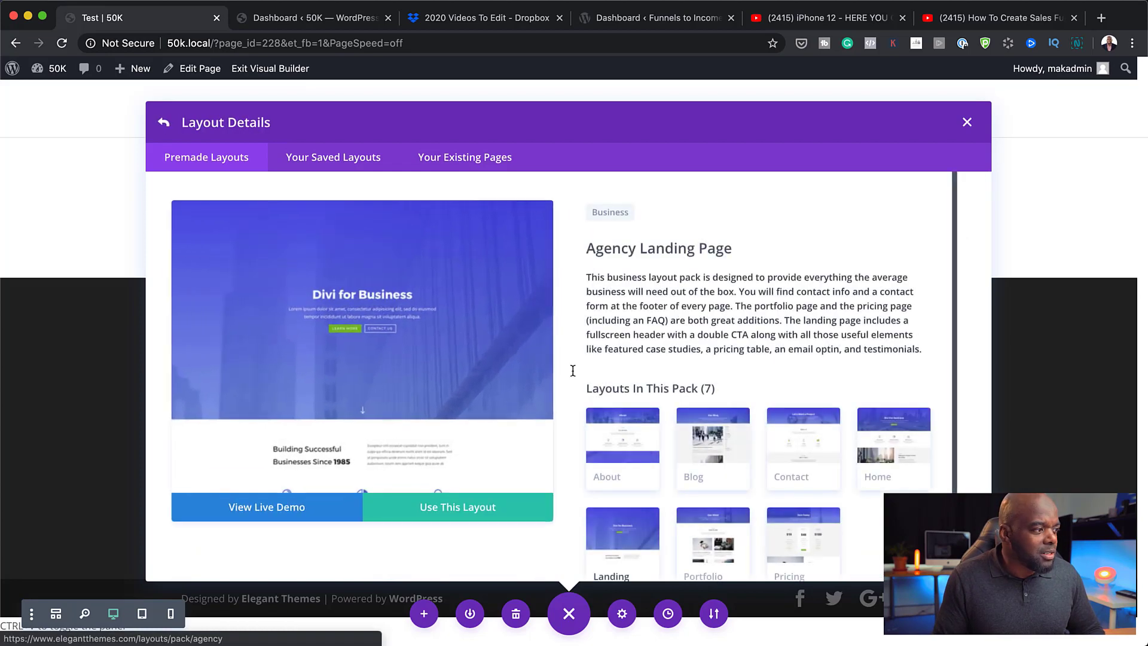
left_click(489, 513)
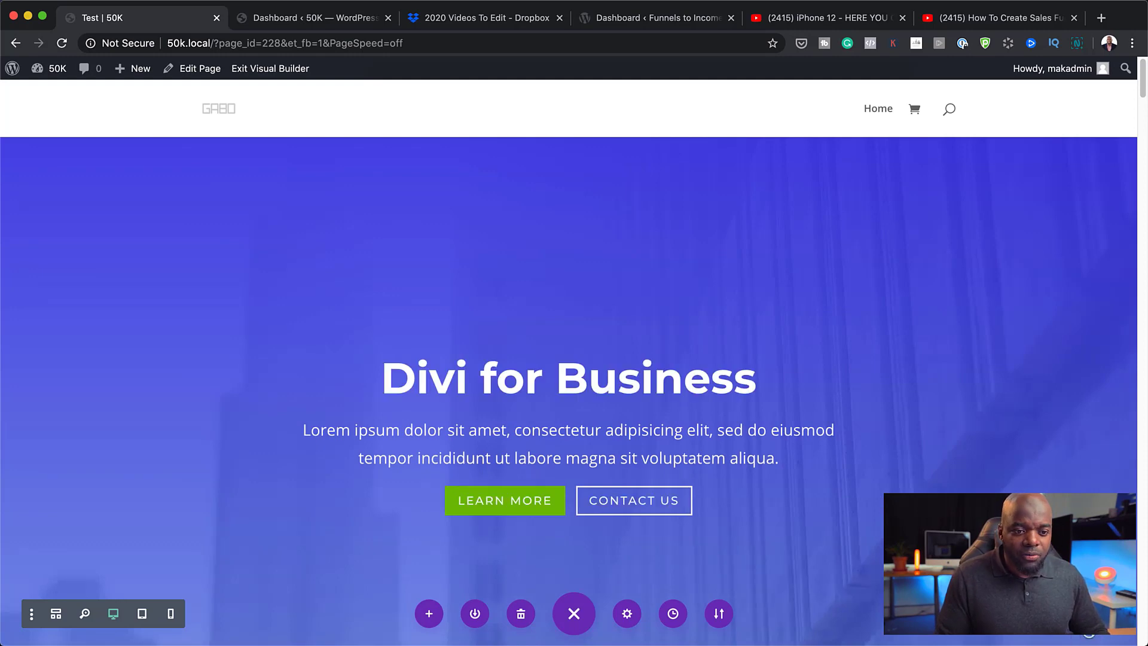
Open the list of all store products in the WordPress dashboard to review them
left_click(294, 21)
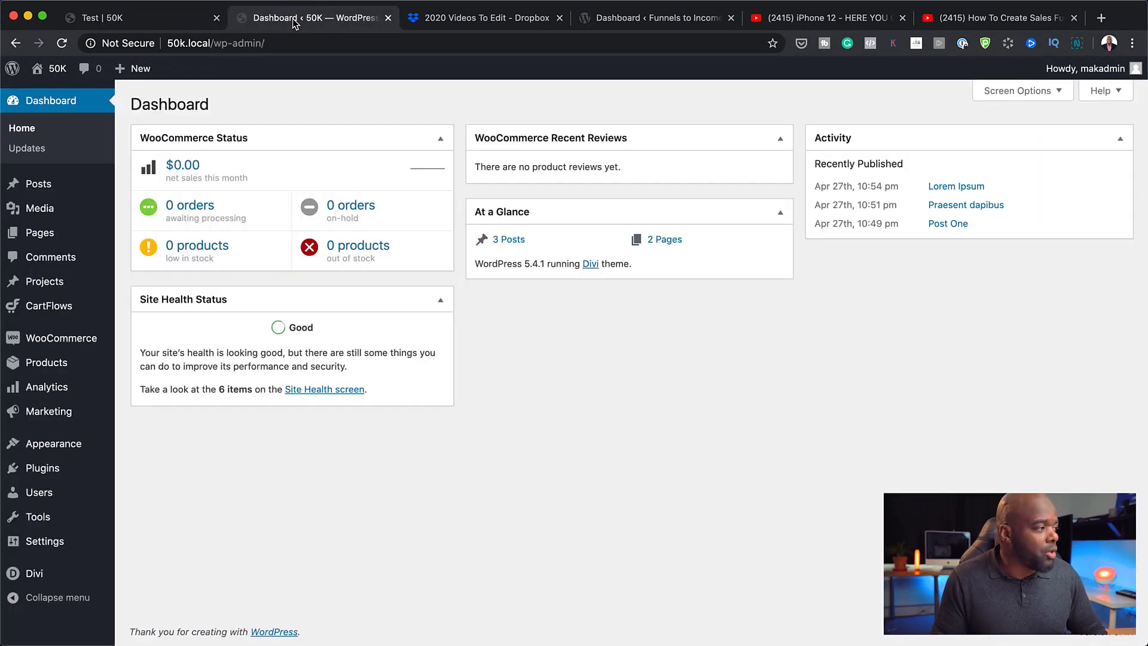
mouse_move(47, 370)
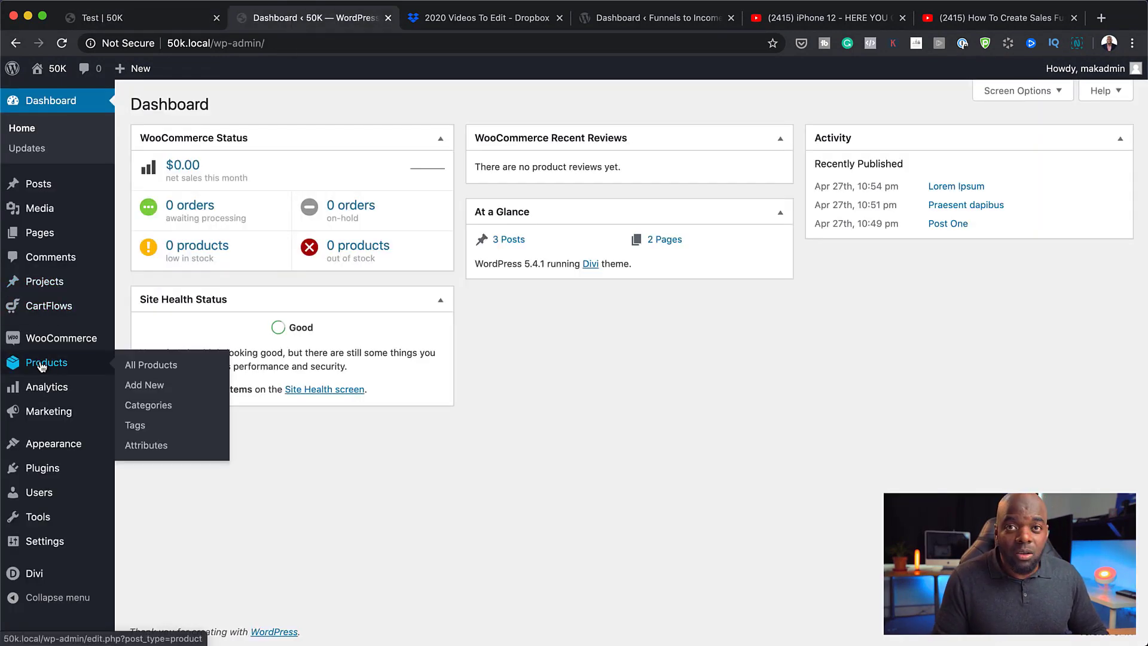
left_click(162, 371)
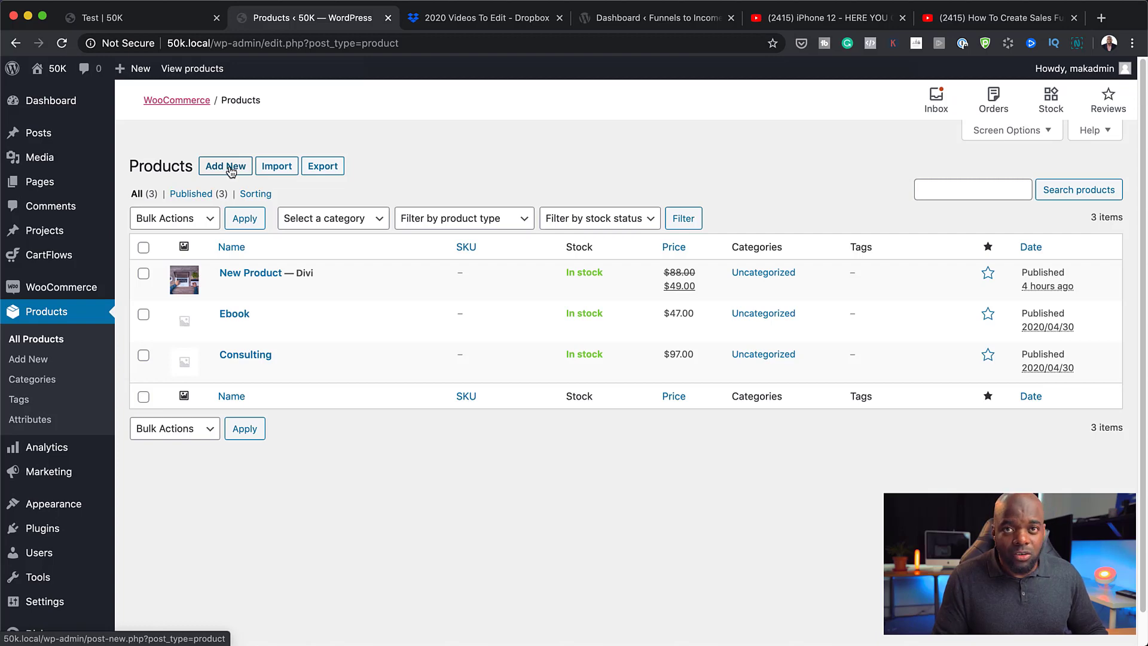
Return to the Test page in the visual builder and delete the "The Right Choice" section below Signature Process
left_click(164, 23)
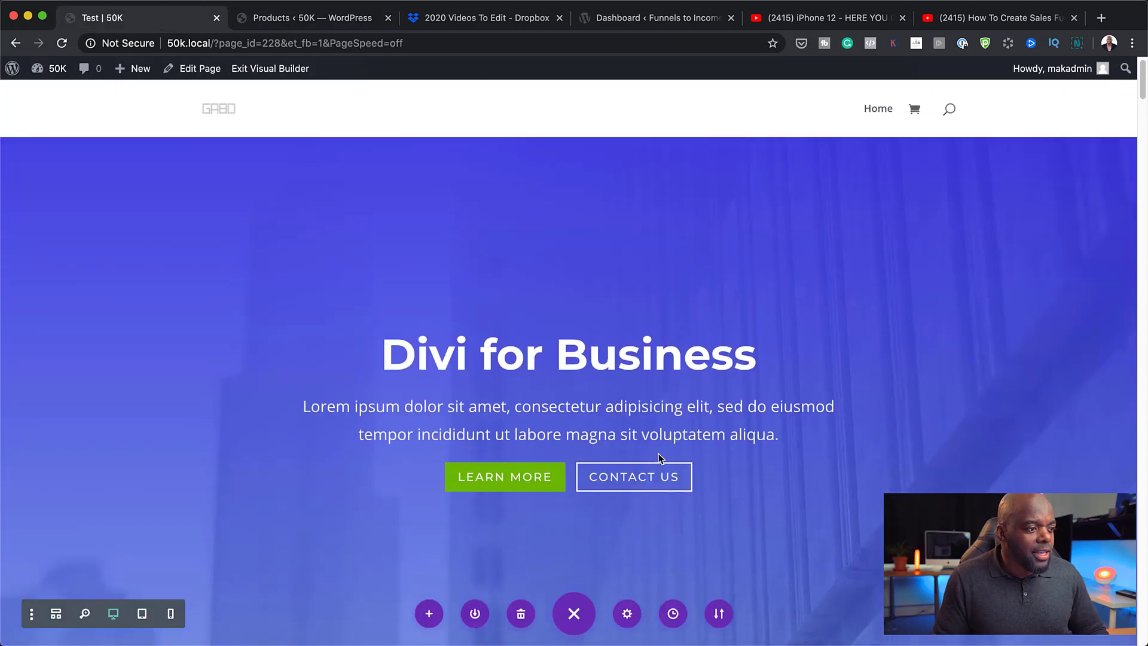
scroll(658, 454, "down", 10)
scroll(658, 455, "down", 8)
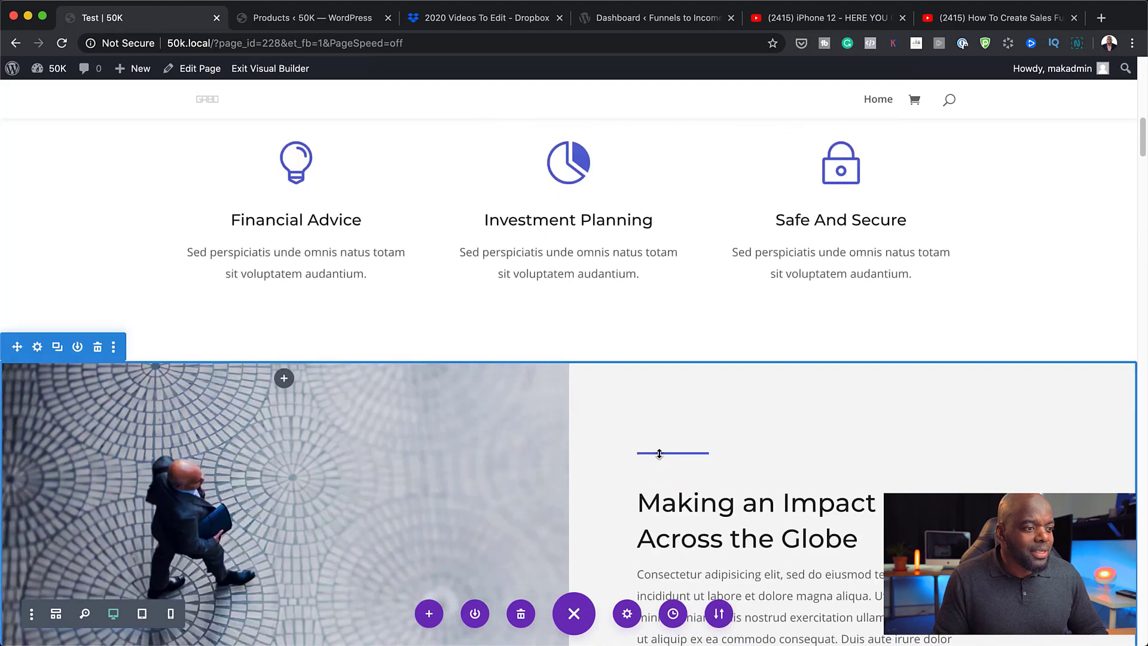
scroll(659, 453, "down", 8)
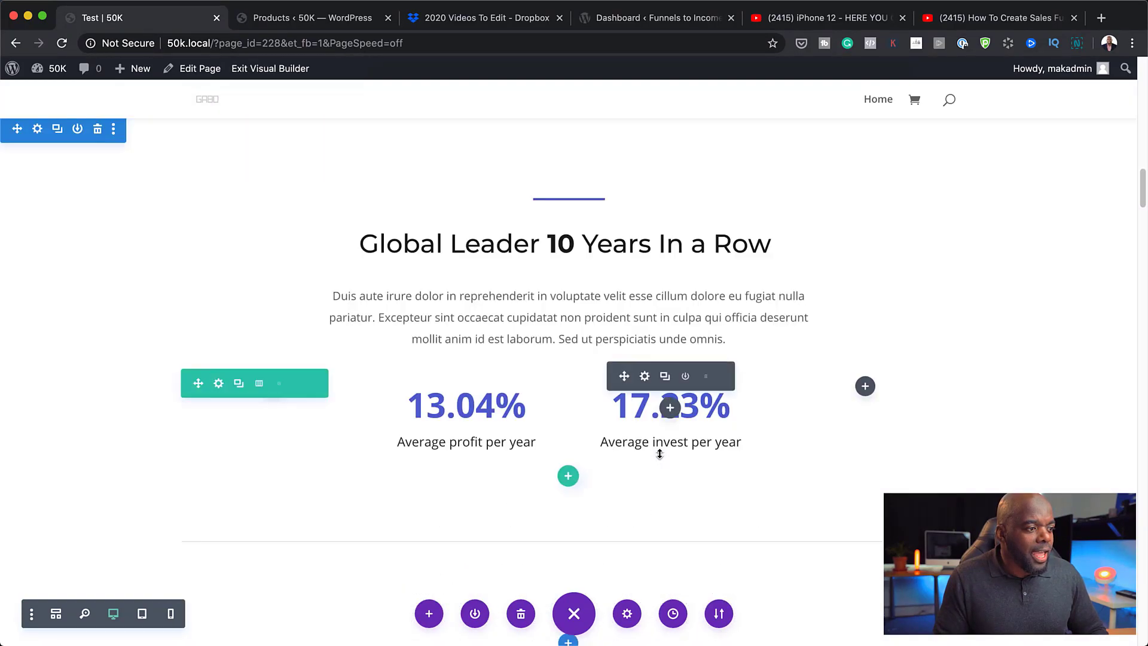
scroll(659, 454, "down", 4)
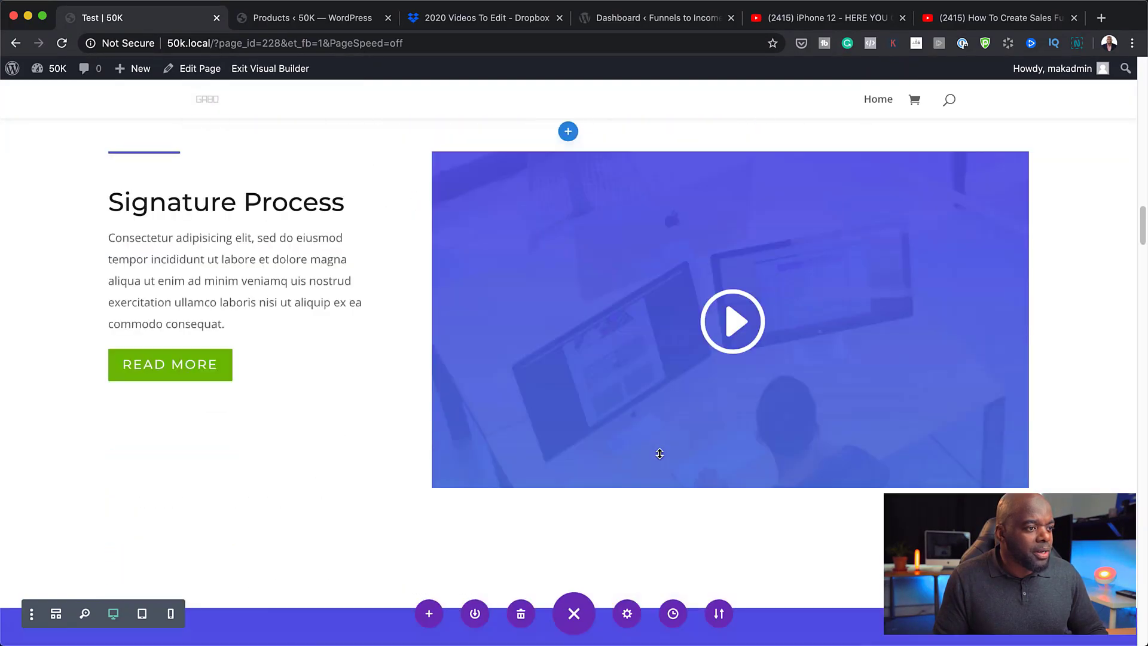
scroll(431, 438, "down", 5)
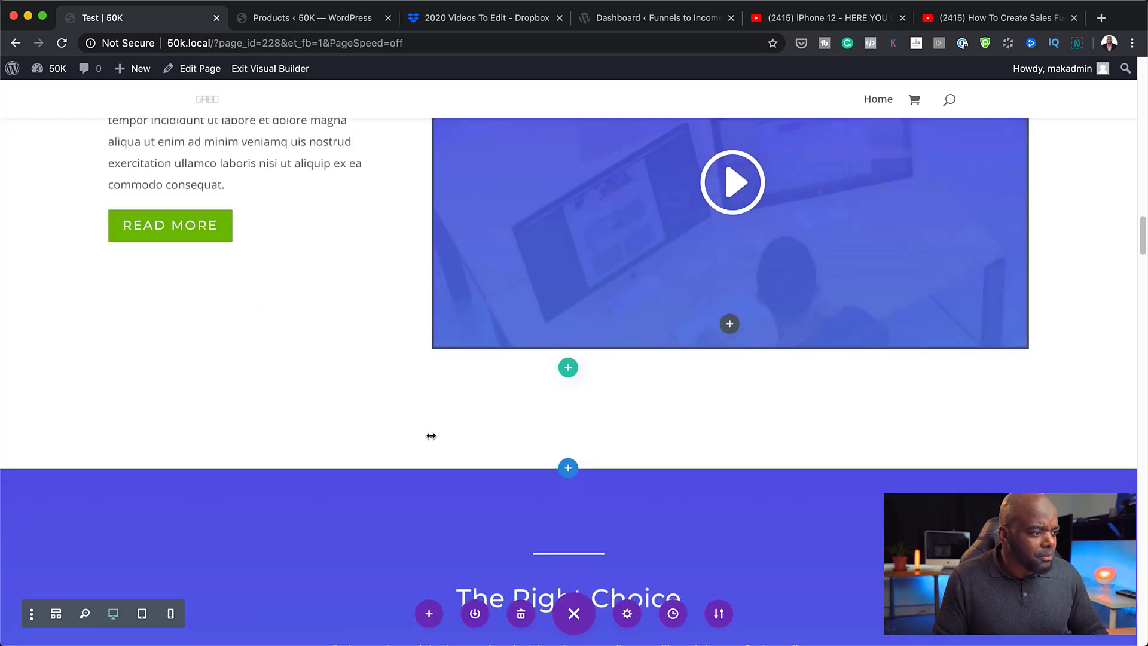
scroll(431, 435, "down", 3)
scroll(478, 433, "up", 8)
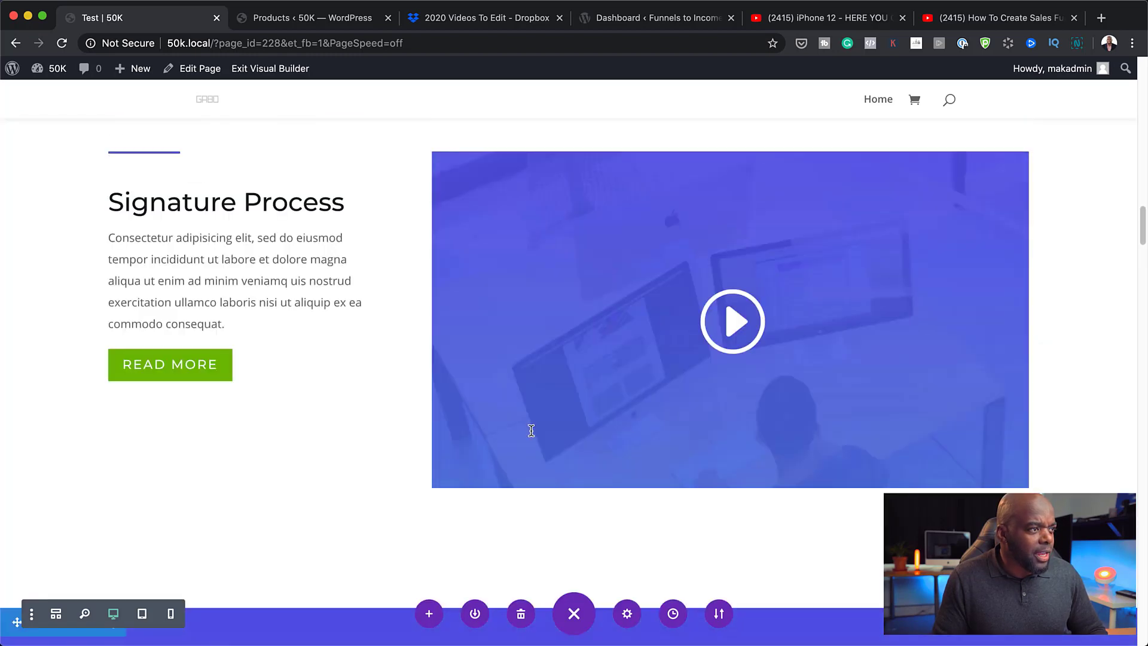
scroll(531, 431, "down", 3)
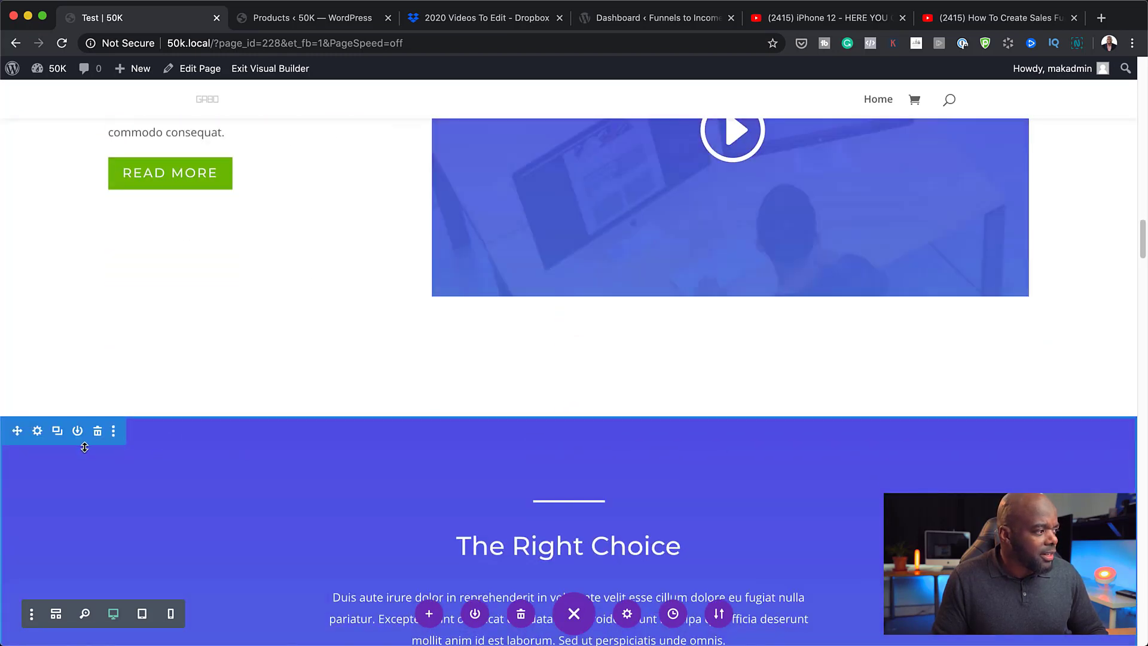
left_click(98, 431)
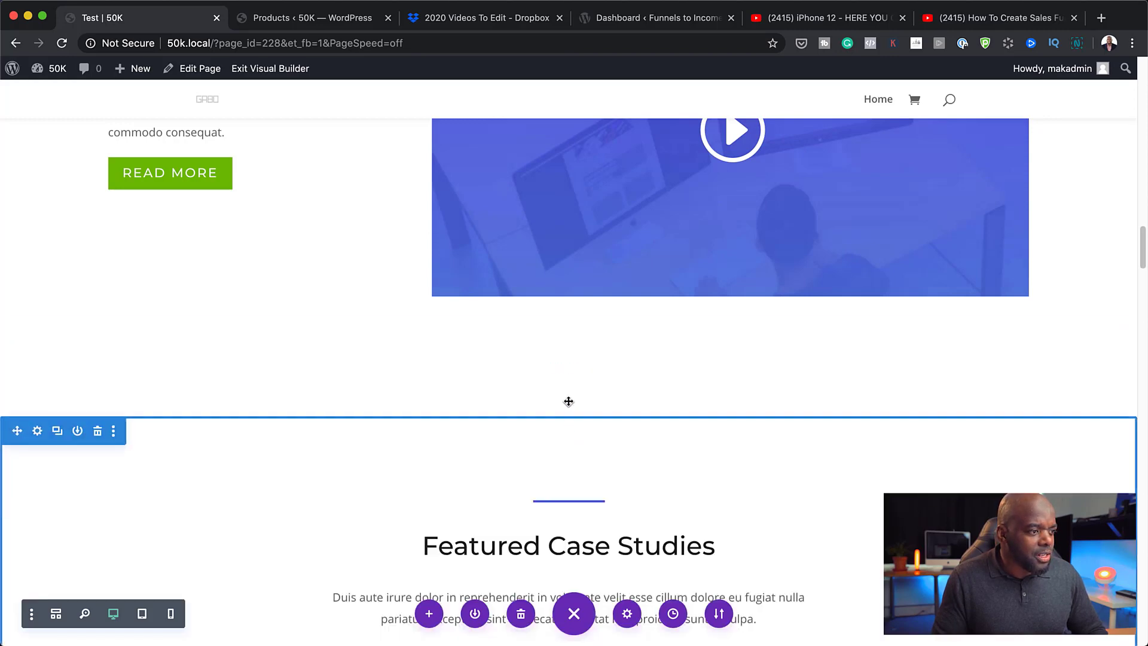
Insert a regular section with an equal two-column row between the Signature Process and Featured Case Studies sections
left_click(567, 415)
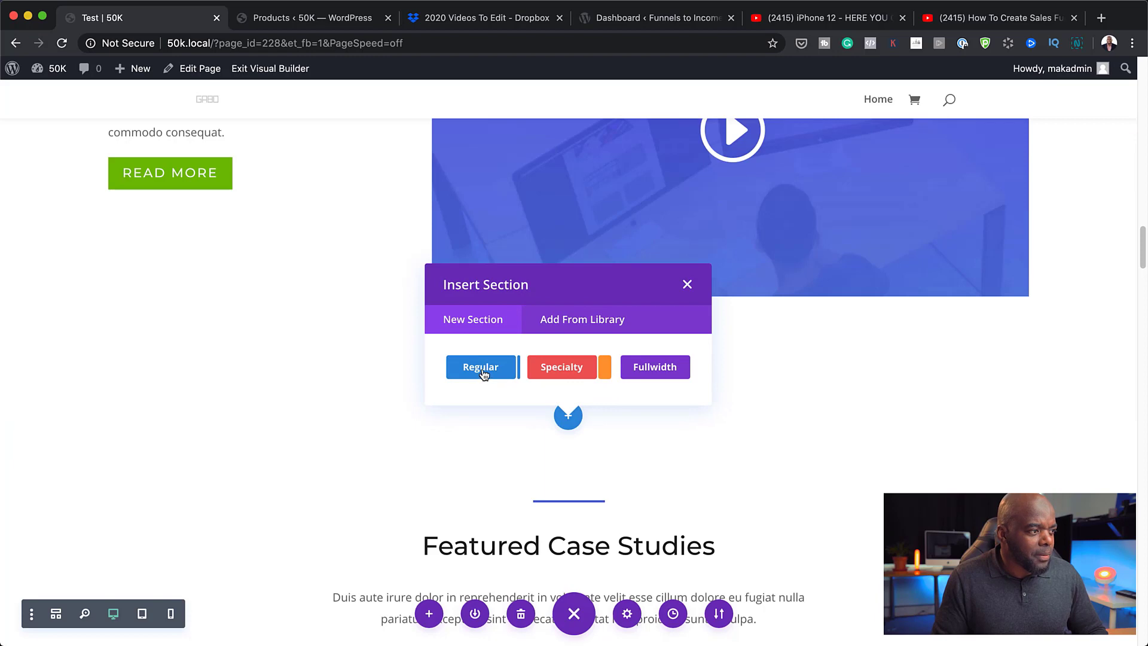
left_click(481, 368)
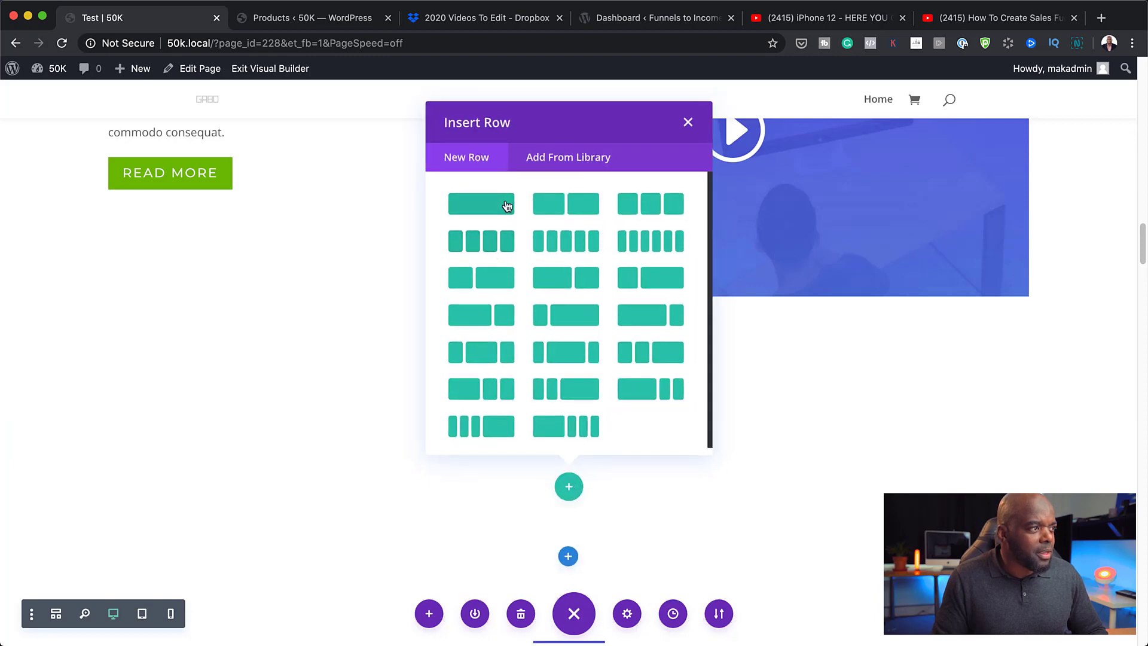
left_click(589, 207)
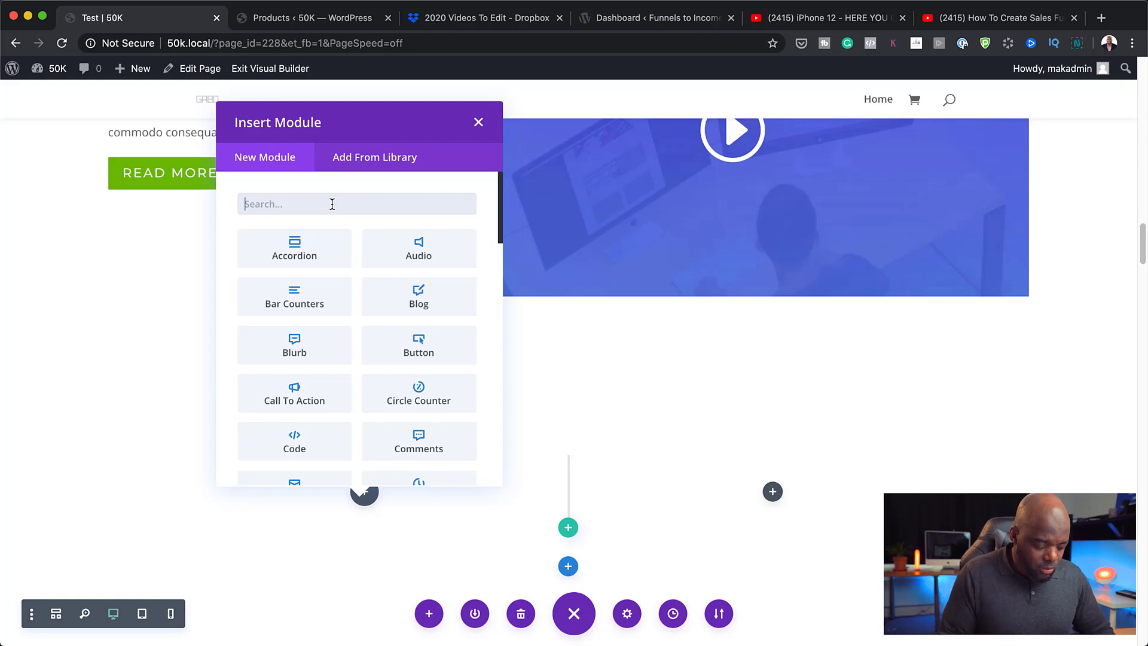
Add a Woo Images module to the new row's first column, with New Product as its product, and save it
type("woo")
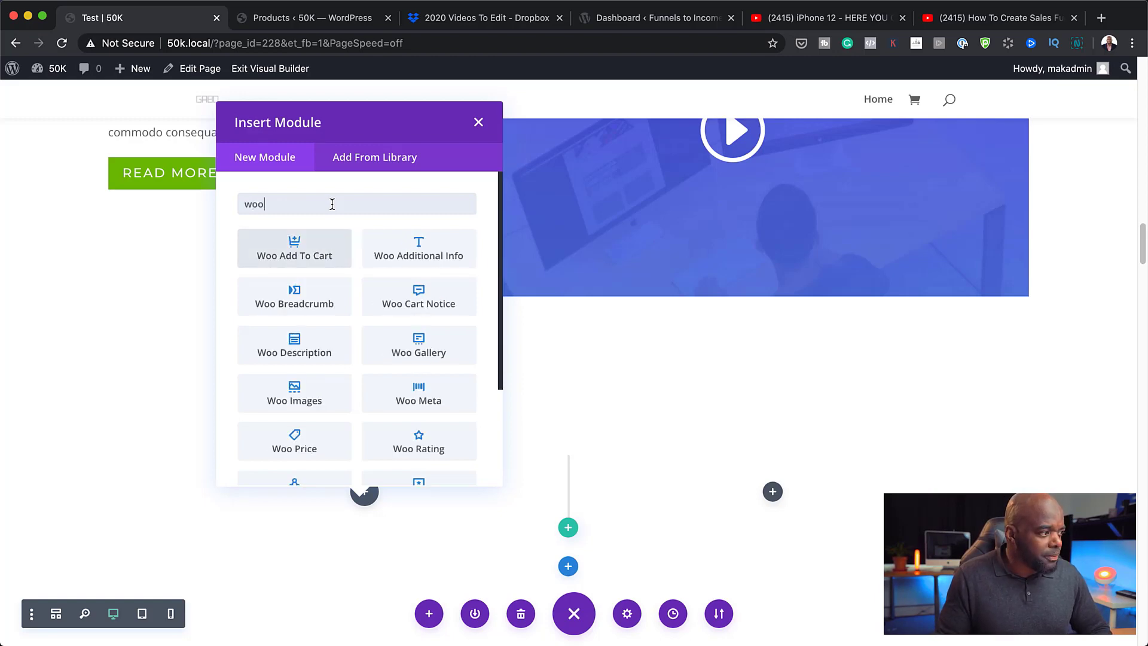
left_click(312, 392)
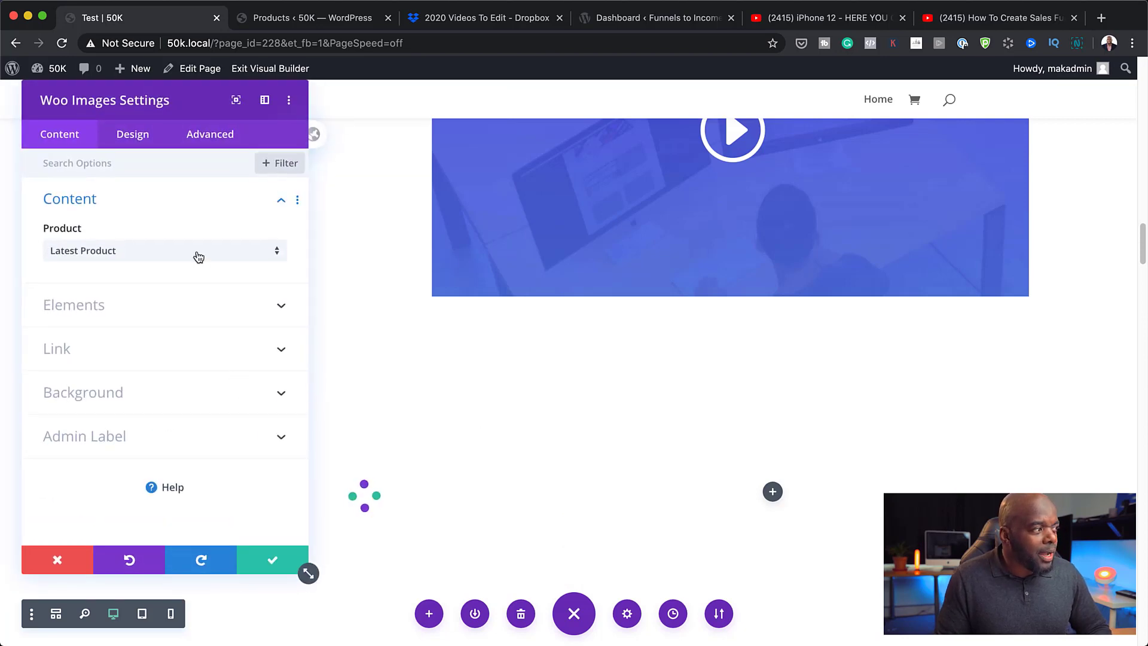
left_click(198, 256)
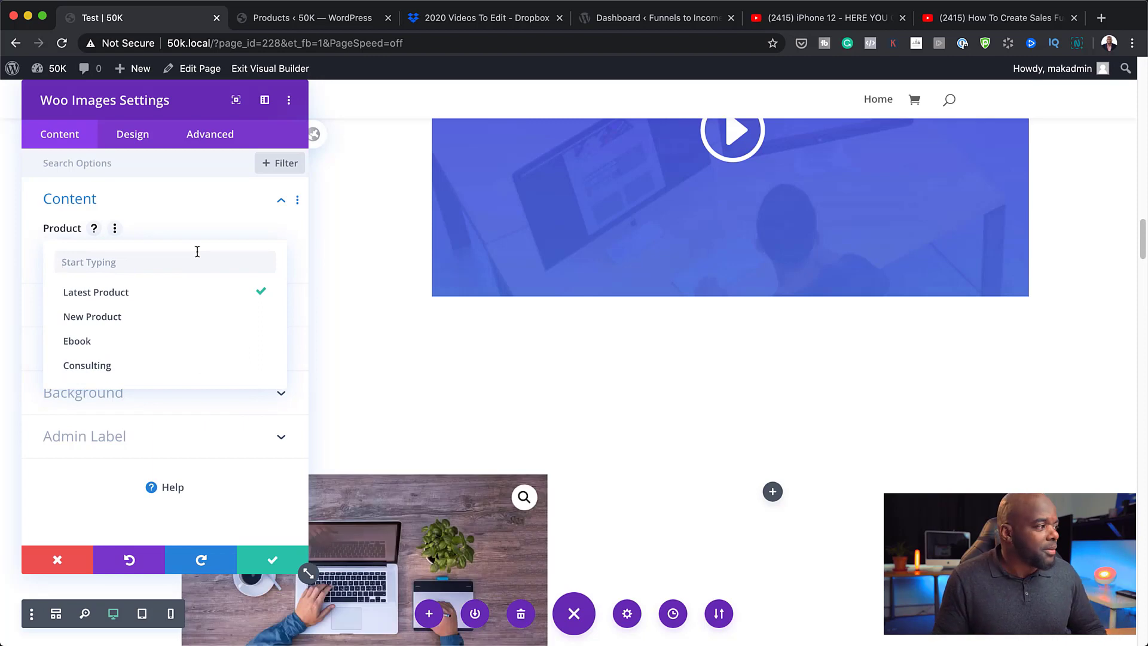
left_click(103, 317)
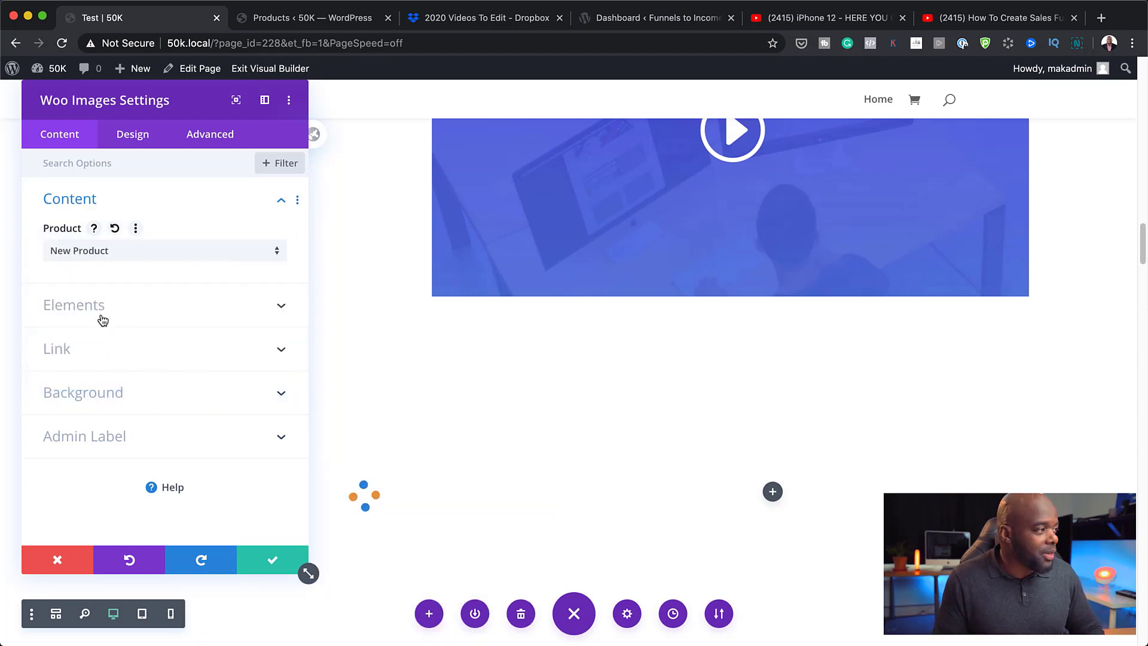
left_click(273, 560)
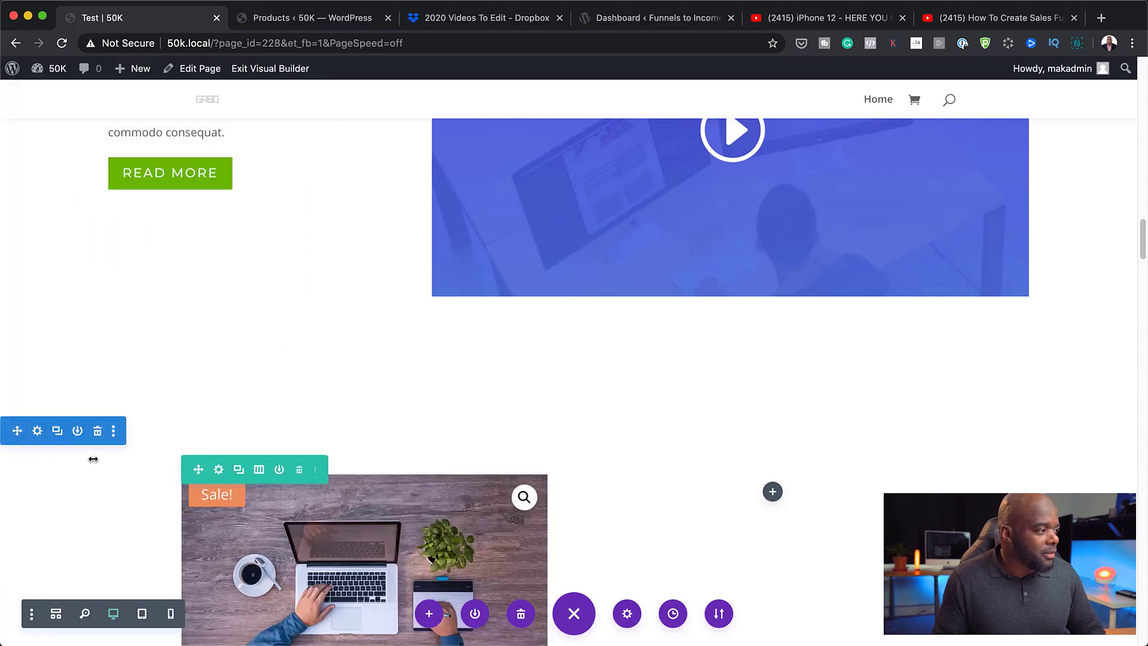
Give the section holding the product image a dark grey background colour and save the section settings
scroll(93, 459, "down", 3)
mouse_move(38, 247)
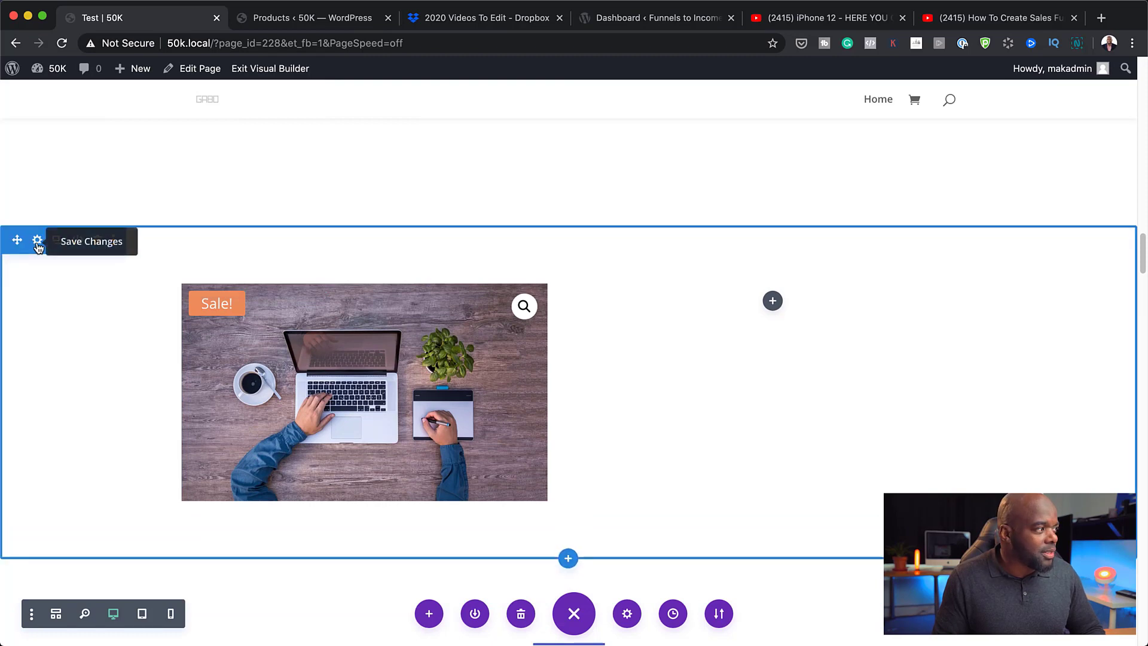
left_click(38, 241)
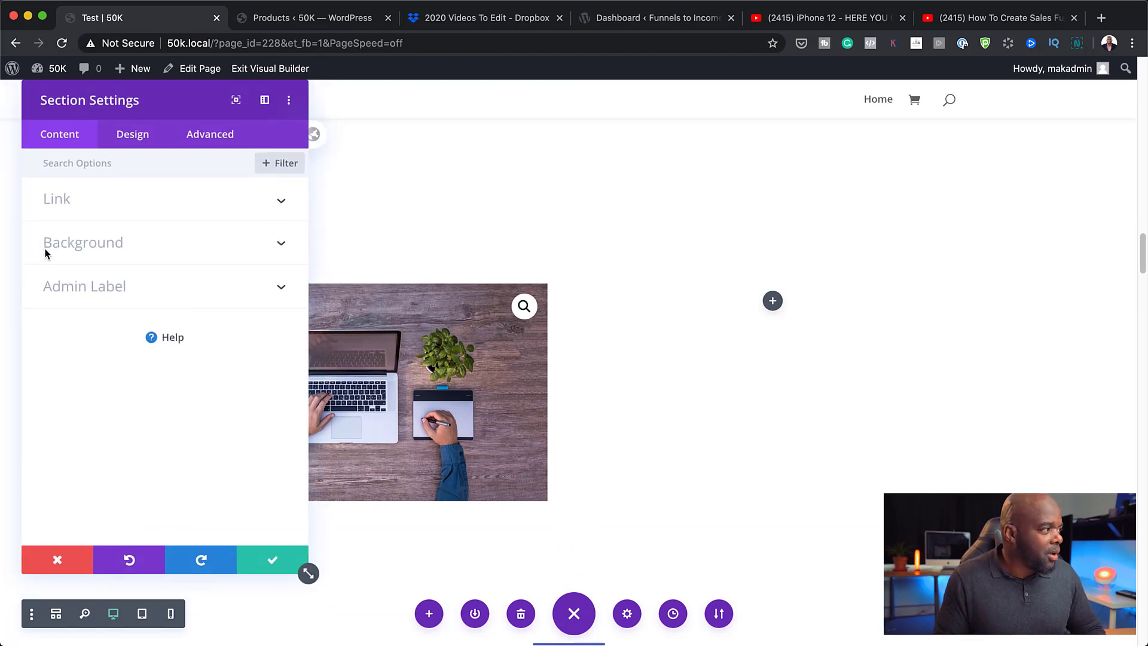
left_click(46, 252)
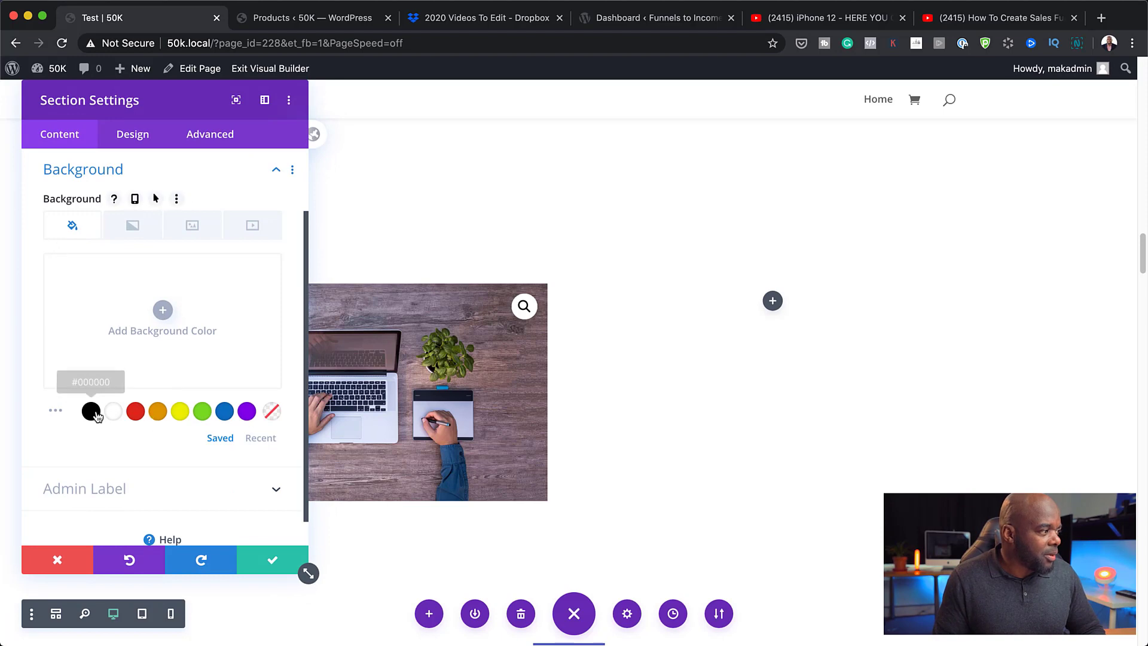
left_click(91, 411)
left_click(149, 319)
left_click_drag(70, 381, 42, 366)
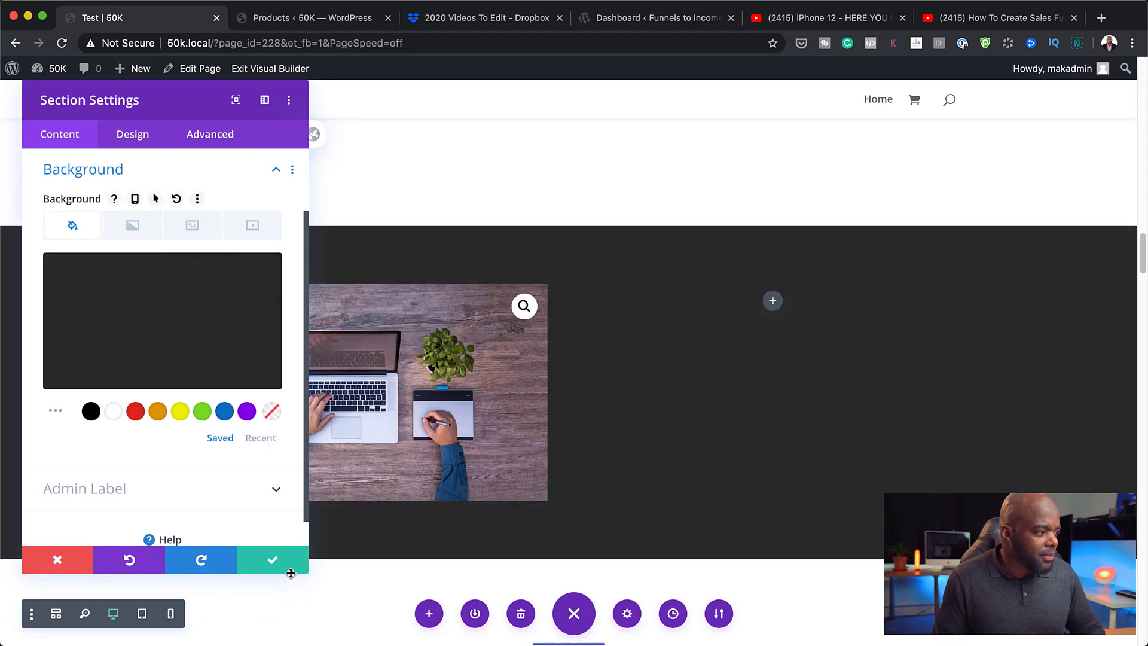
left_click(273, 561)
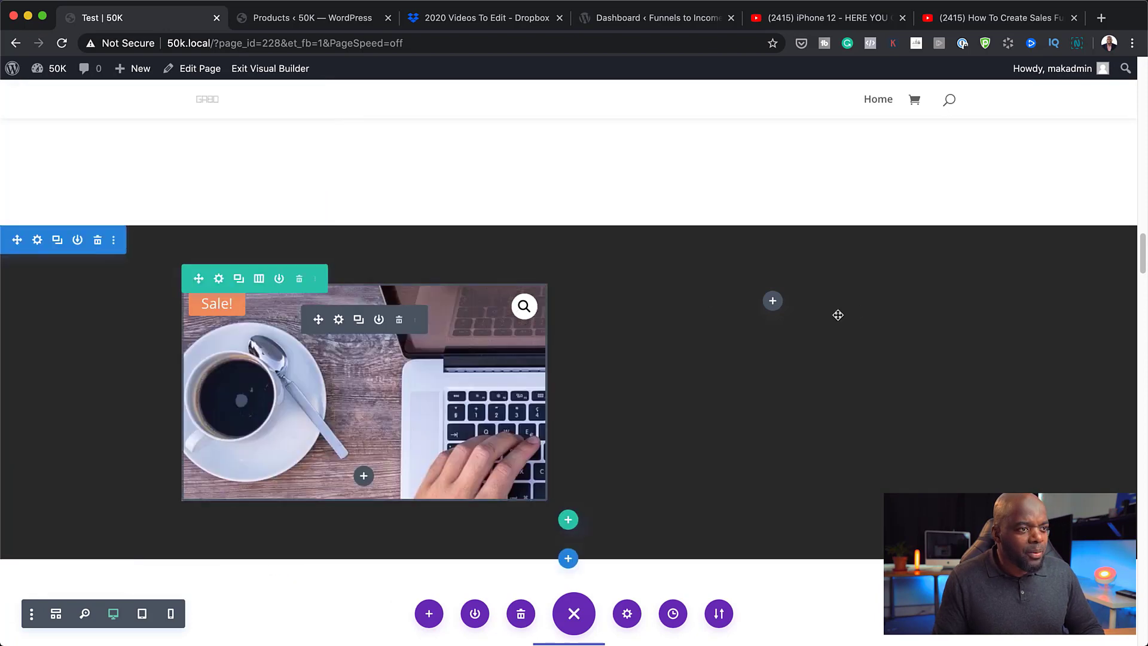
Add a Woo Title module to the empty second column, with New Product as its product, and save it
left_click(773, 302)
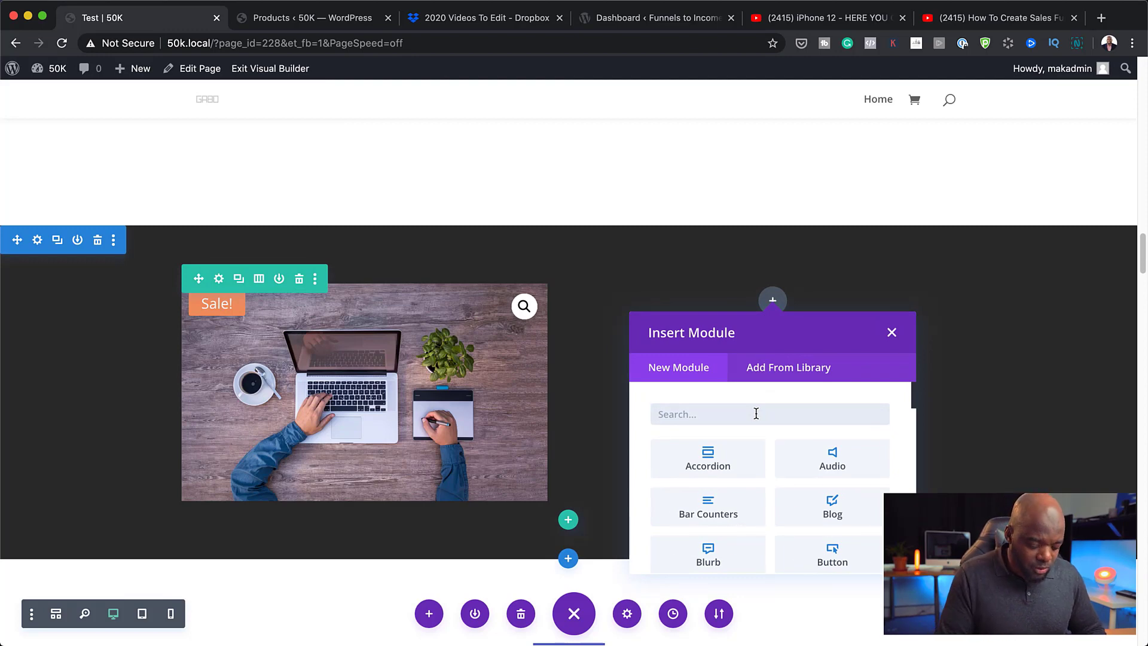
type("woo")
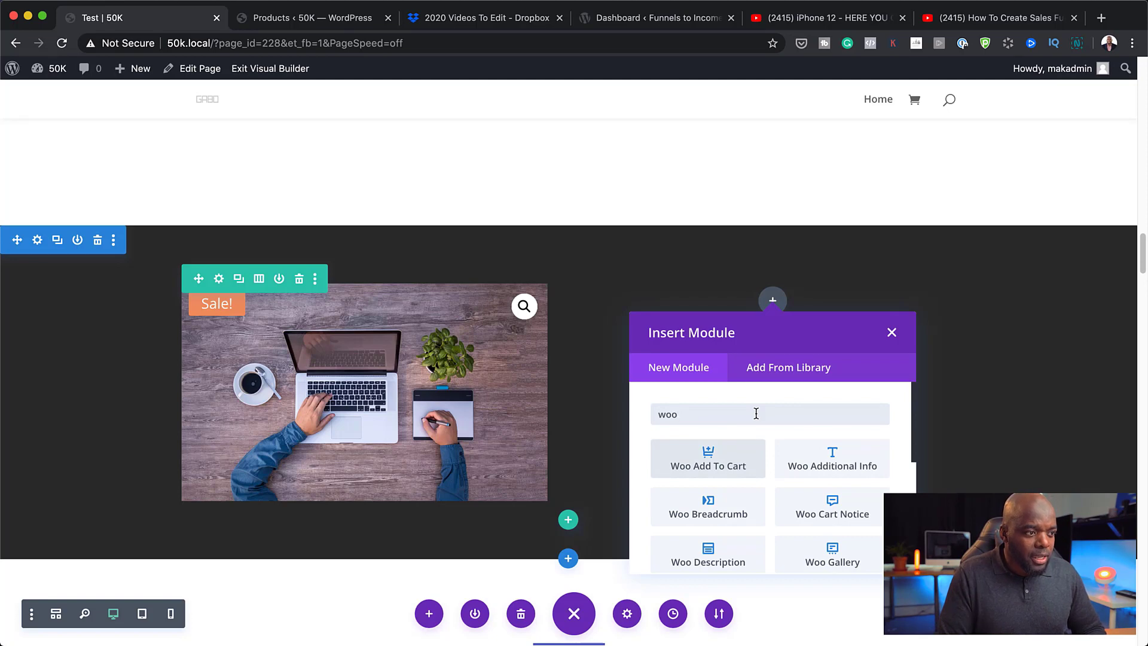
type(" ti")
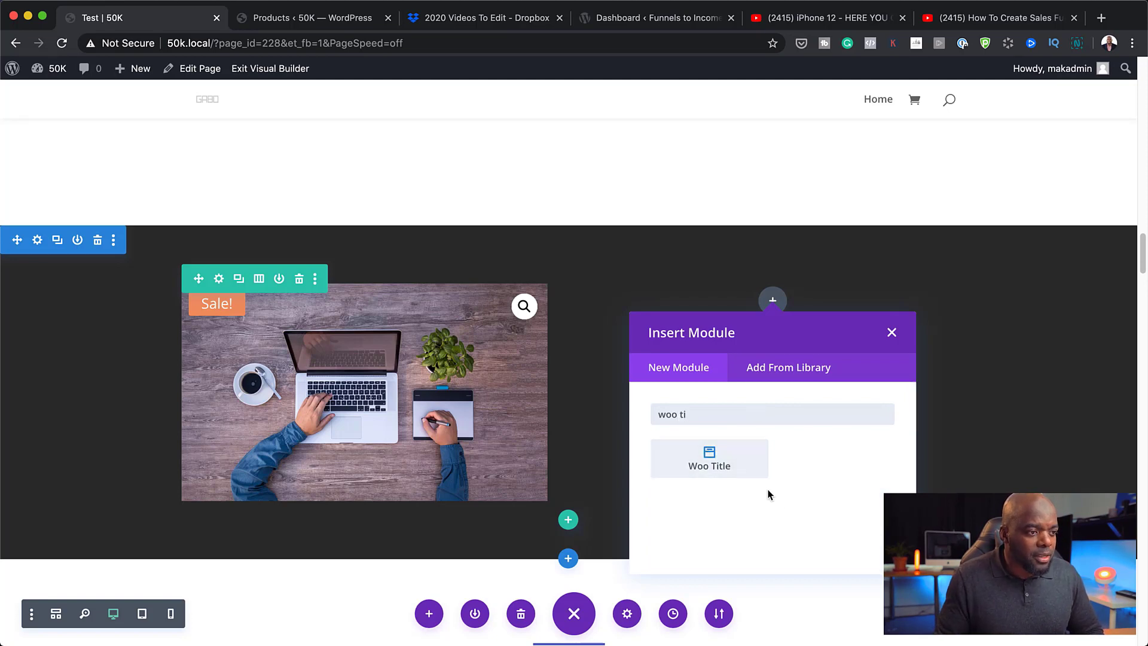
left_click(733, 450)
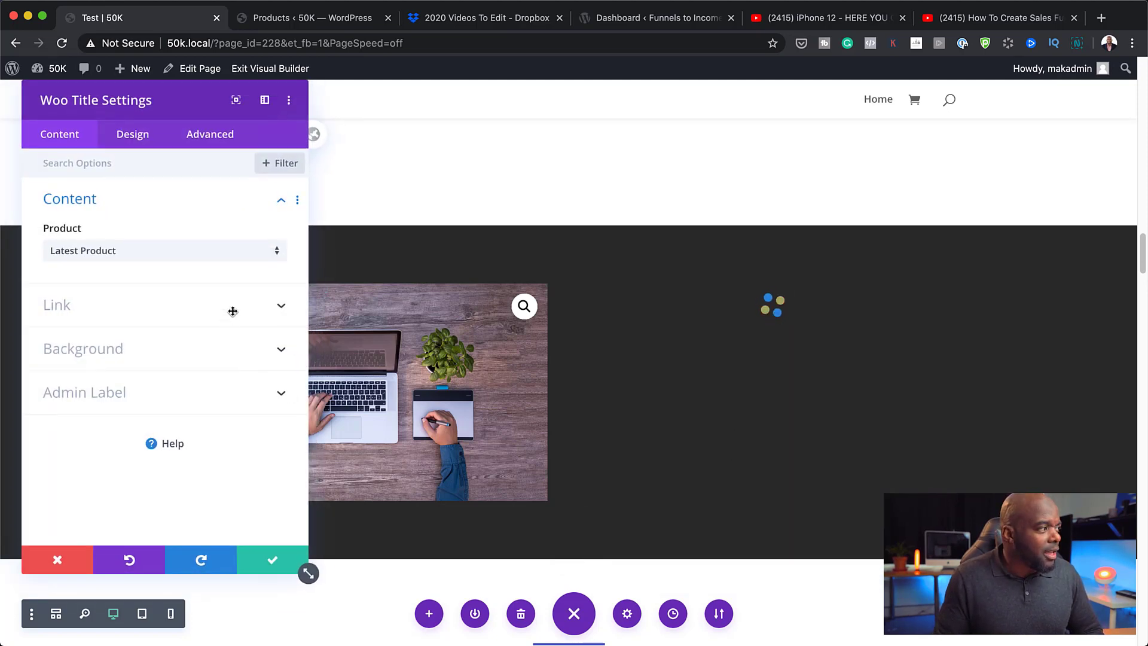
left_click(137, 256)
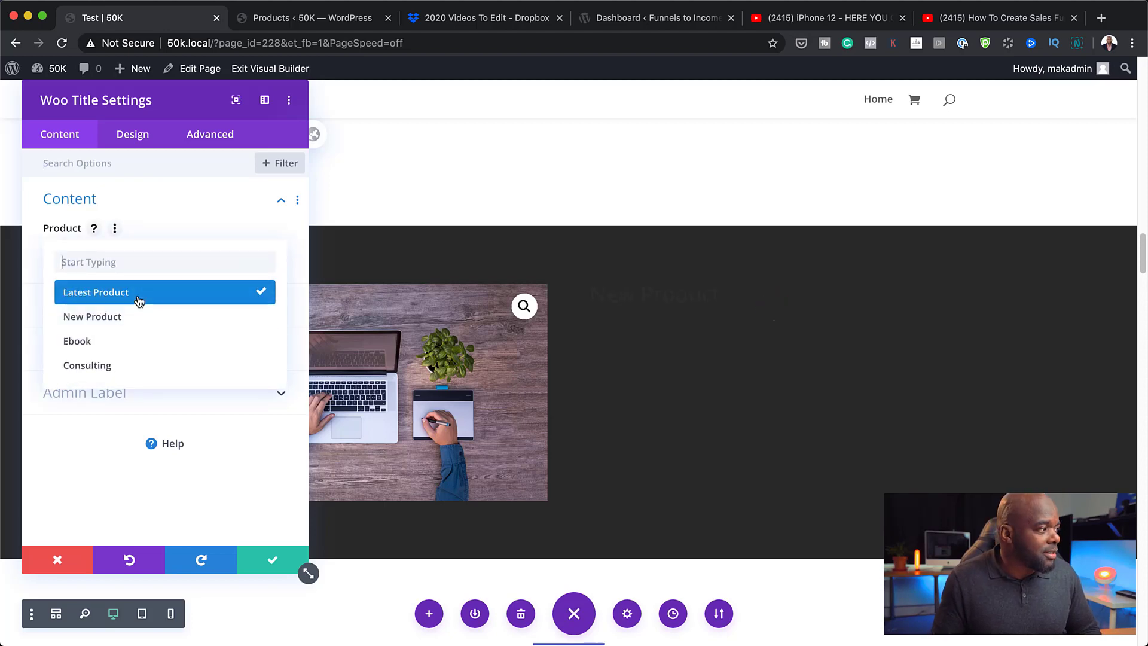
left_click(124, 317)
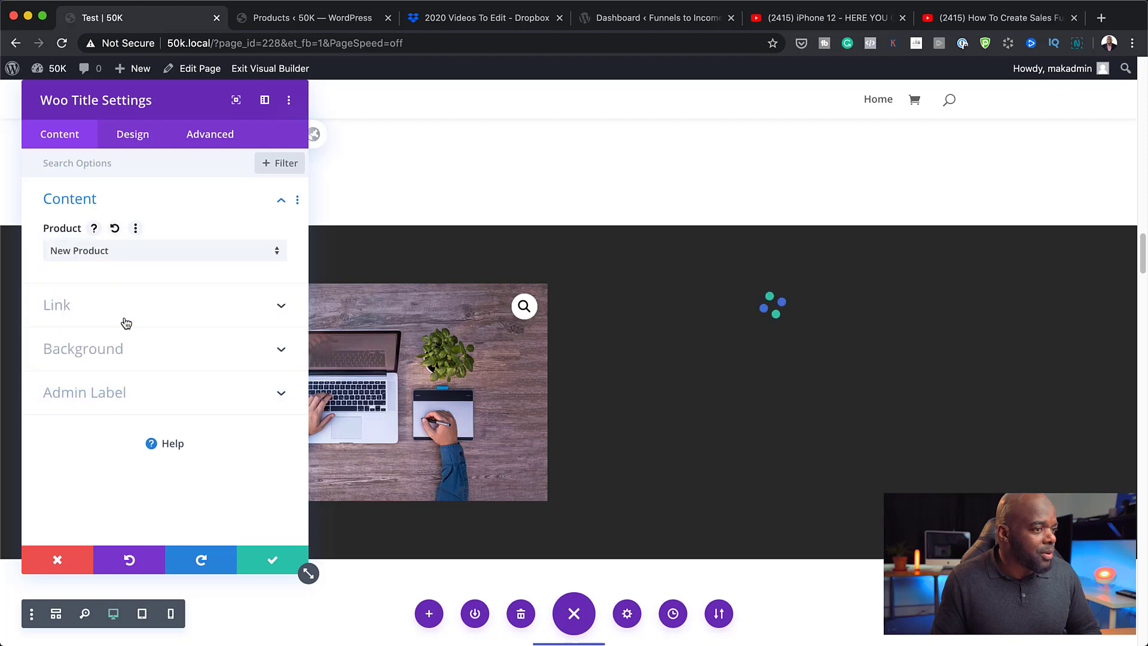
left_click(270, 562)
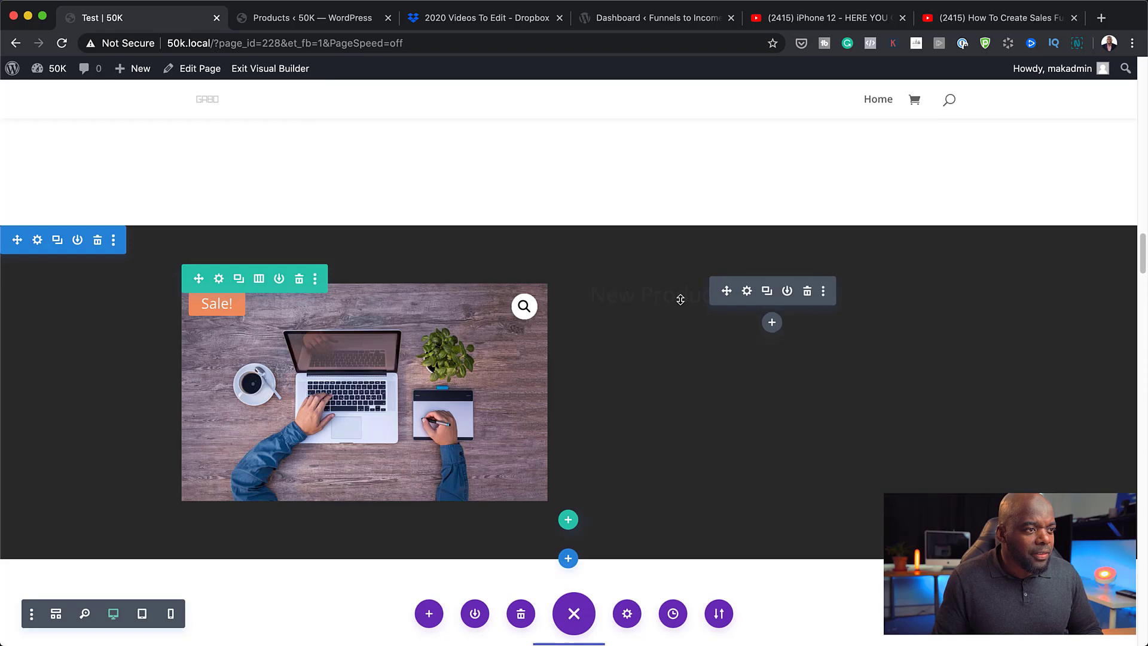
Add a Woo Description module below the product title in the second column and save it with its default short description
left_click(772, 322)
type("w")
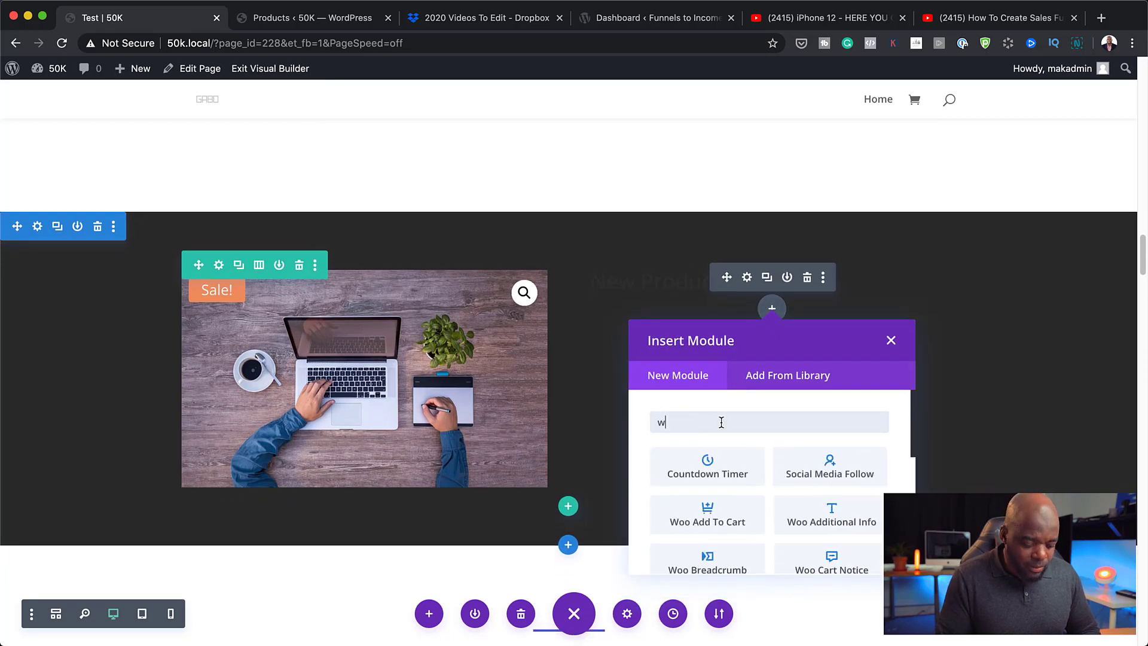
type("oo de")
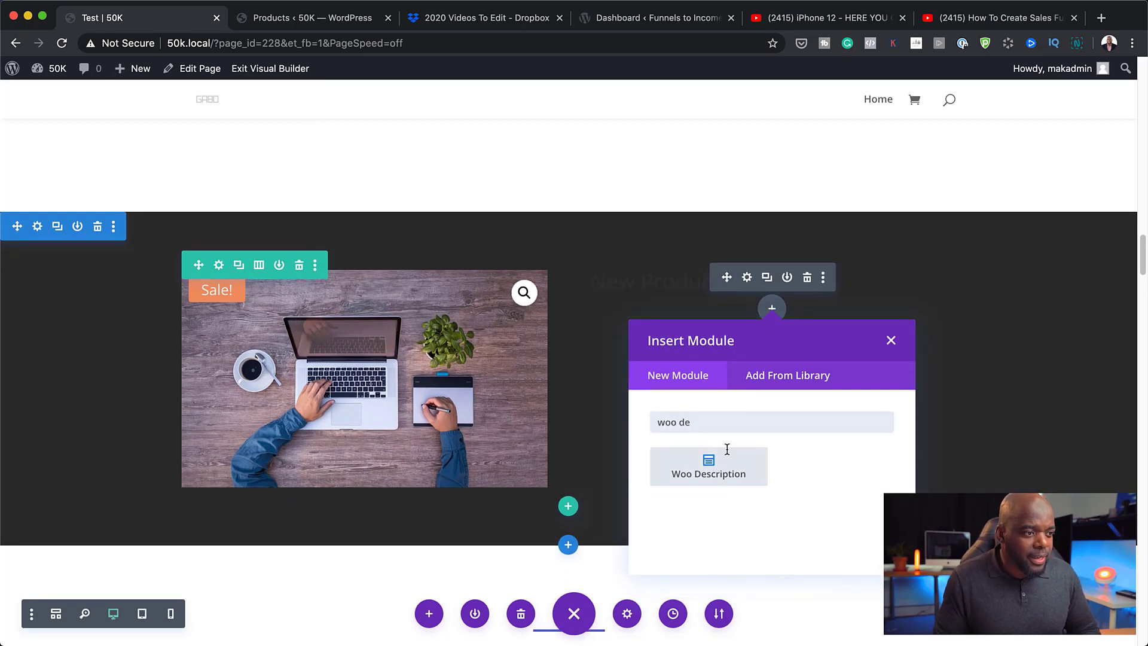
left_click(707, 473)
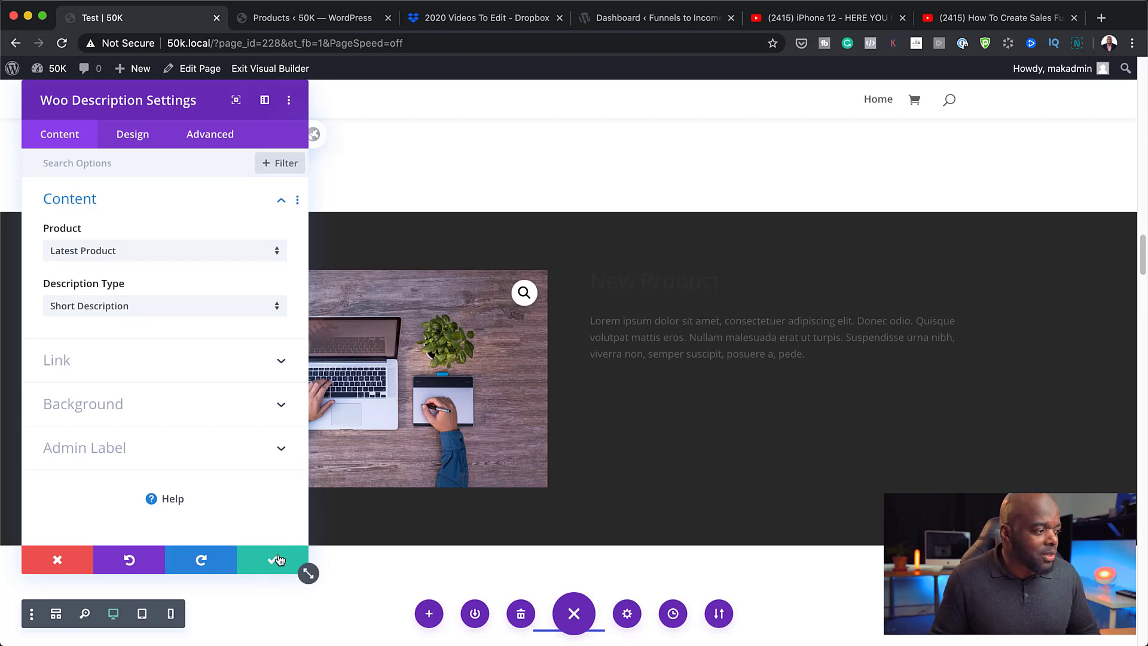
left_click(274, 561)
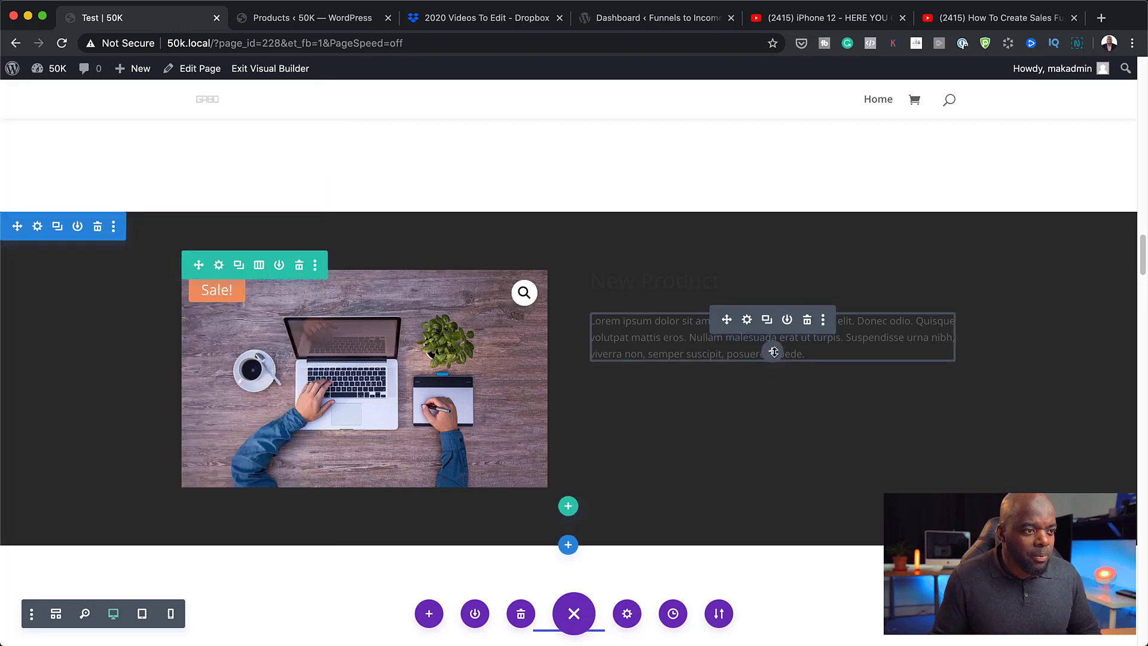
Add a Woo Add To Cart module below the product description and save it with its default settings
left_click(770, 351)
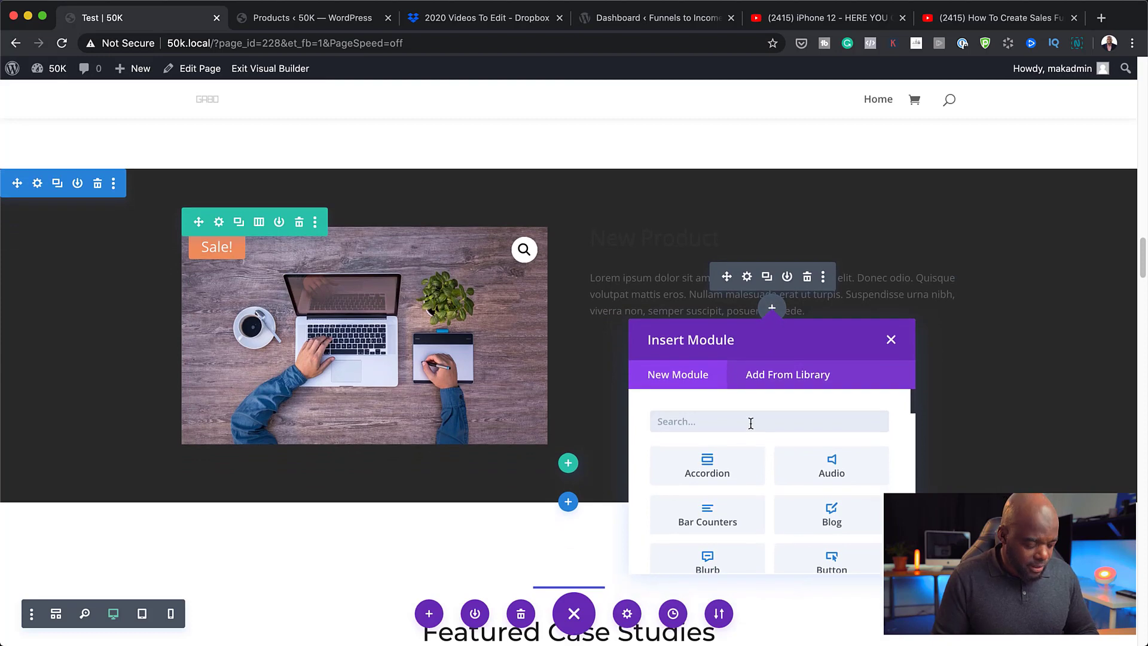
type("add")
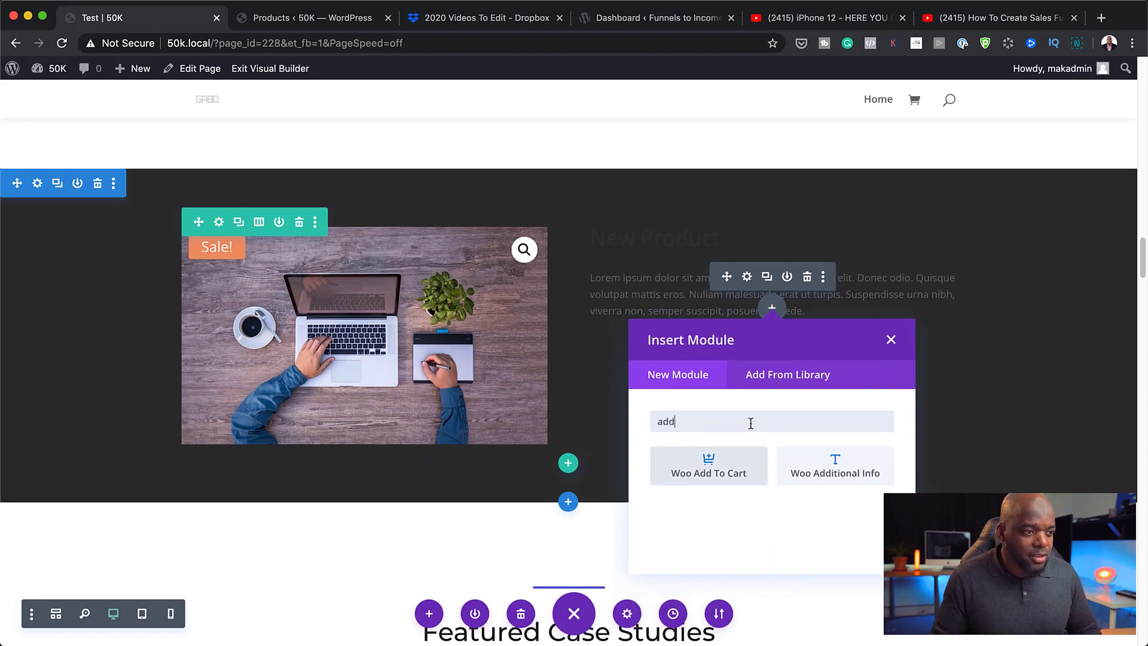
left_click(709, 464)
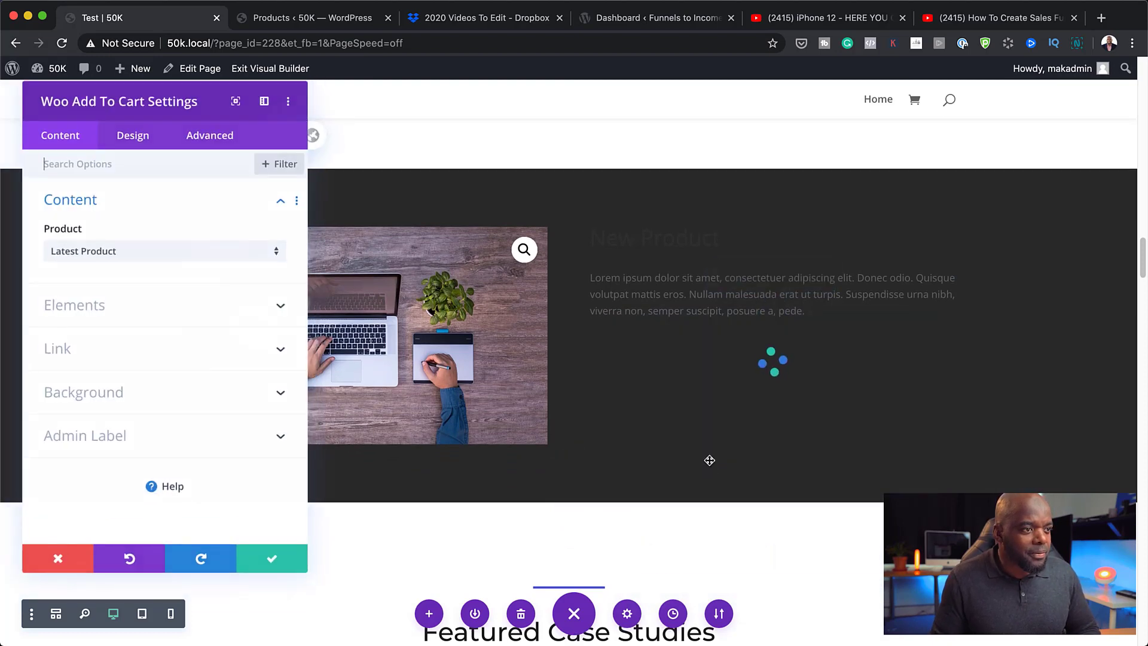
left_click(272, 564)
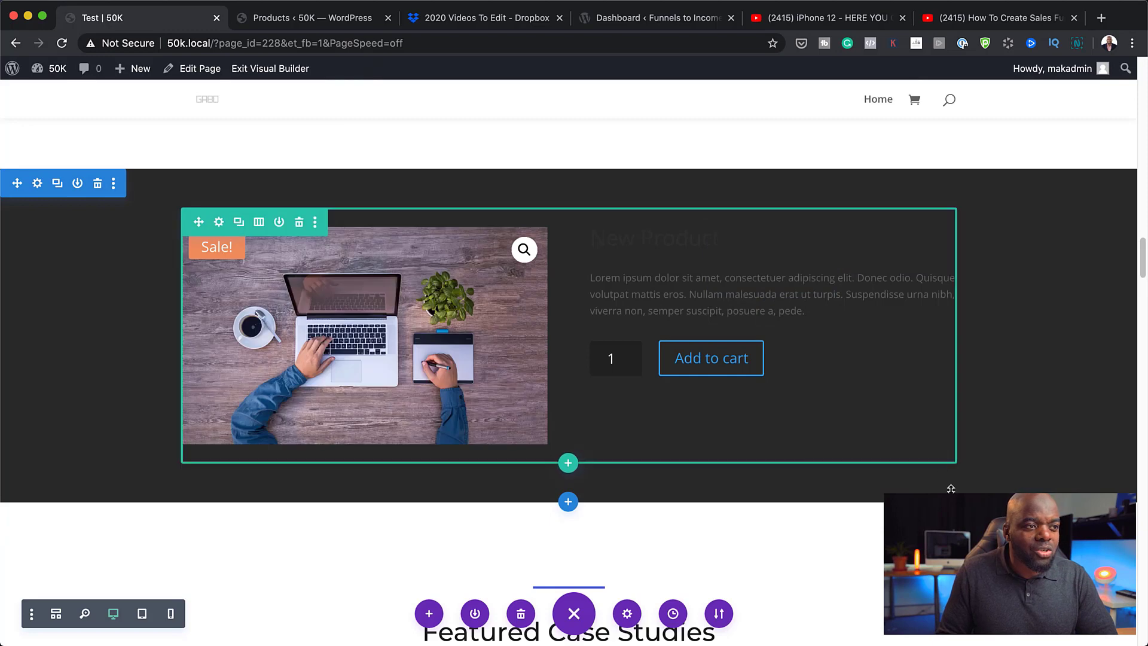
Set the Woo Description module's body text to the Poppins font in white
scroll(863, 416, "up", 2)
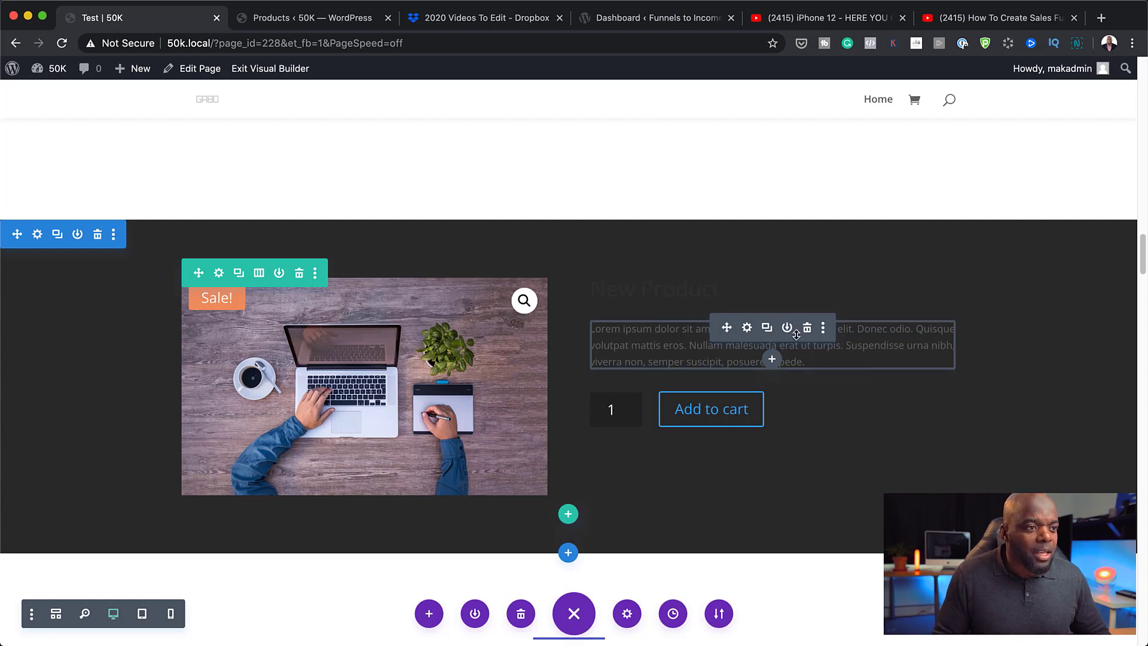
left_click(747, 328)
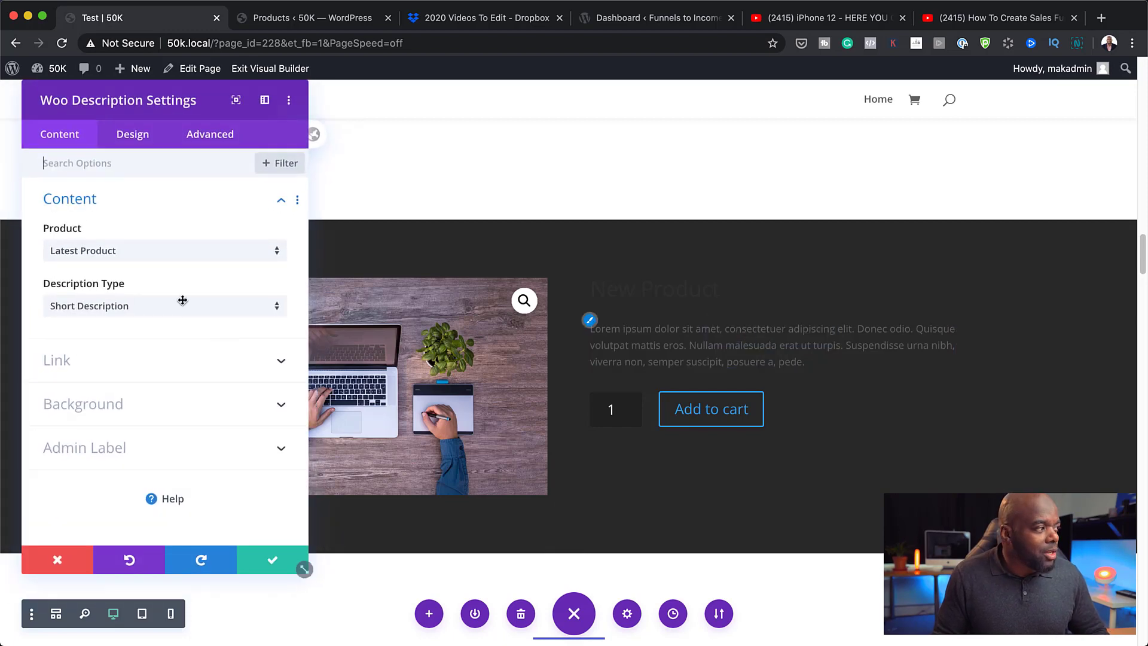
left_click(146, 145)
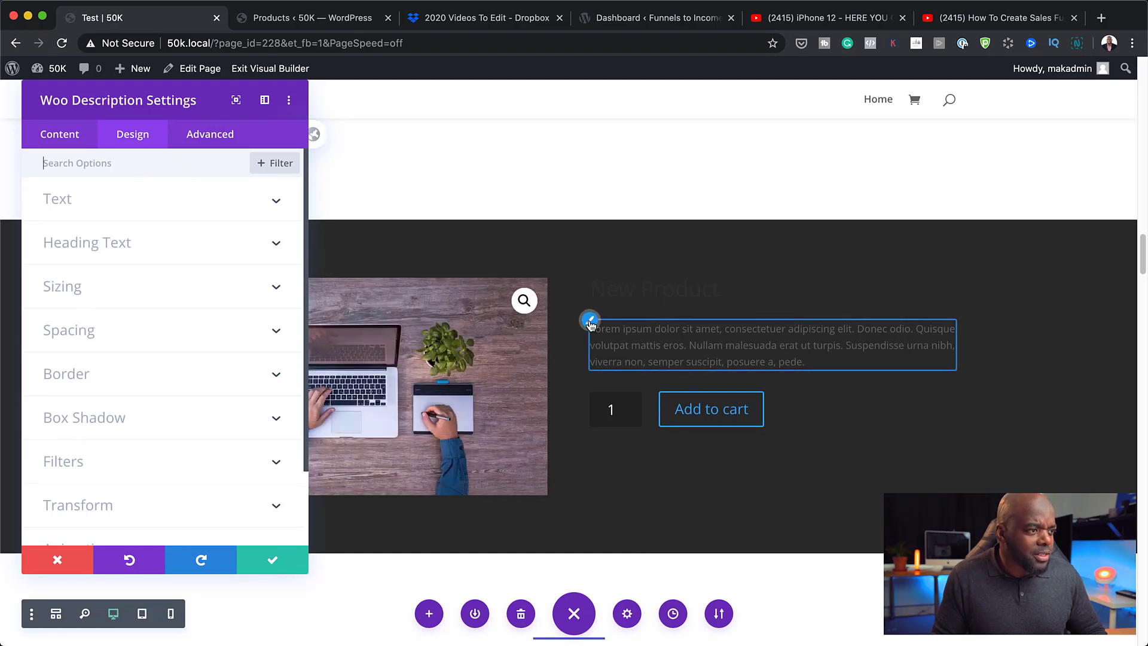
left_click(82, 203)
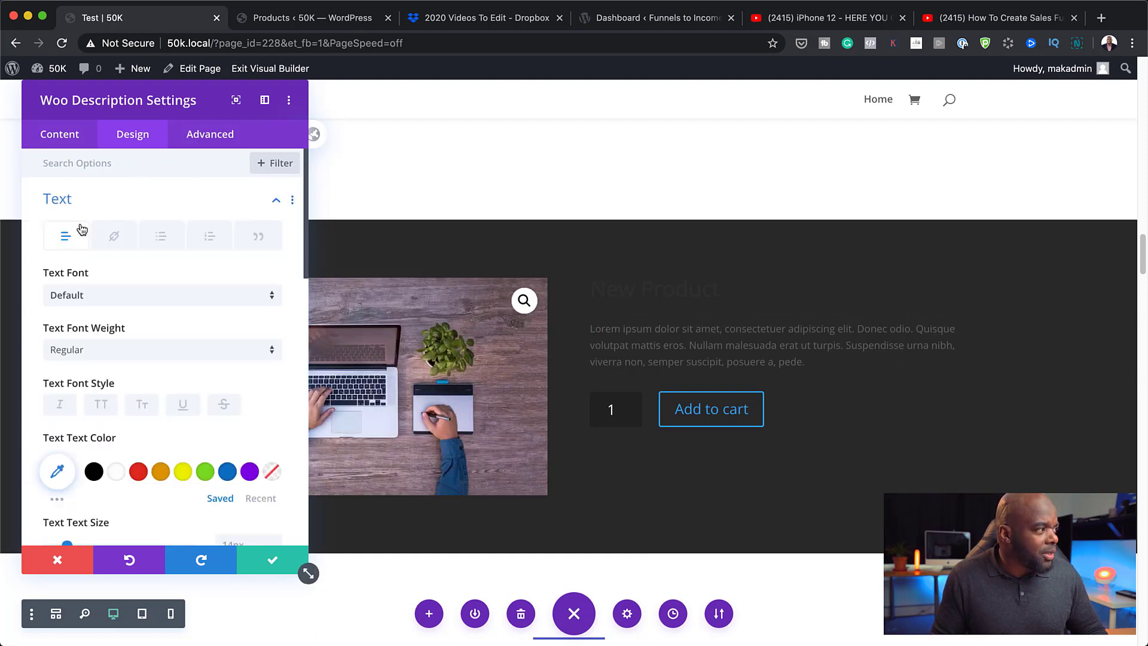
left_click(111, 299)
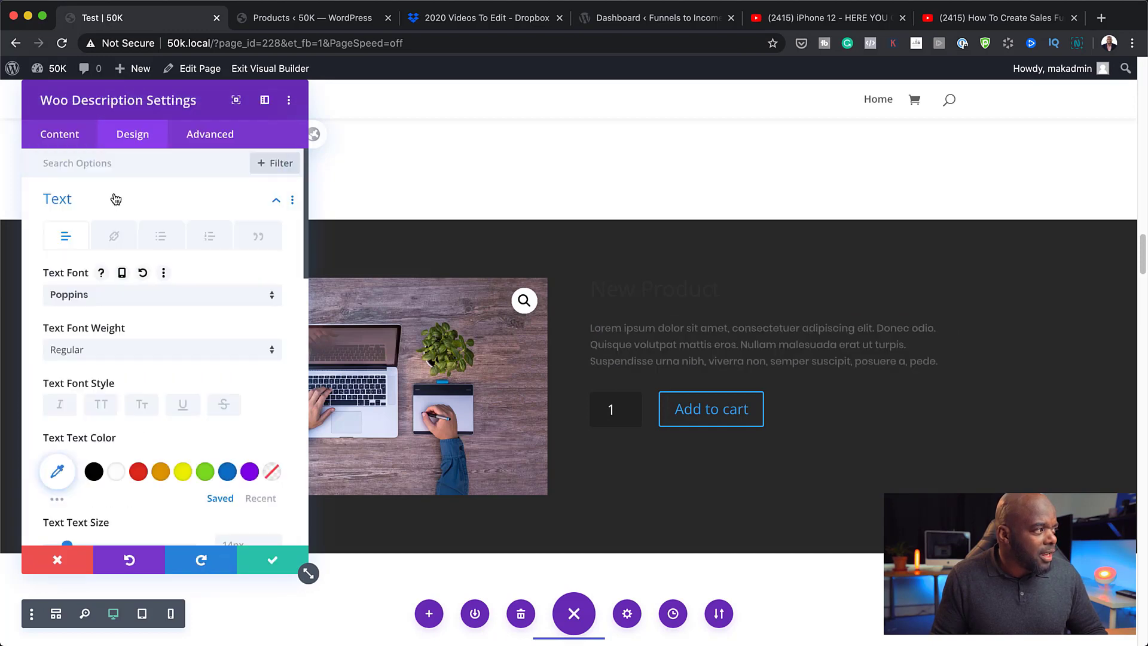
left_click(116, 471)
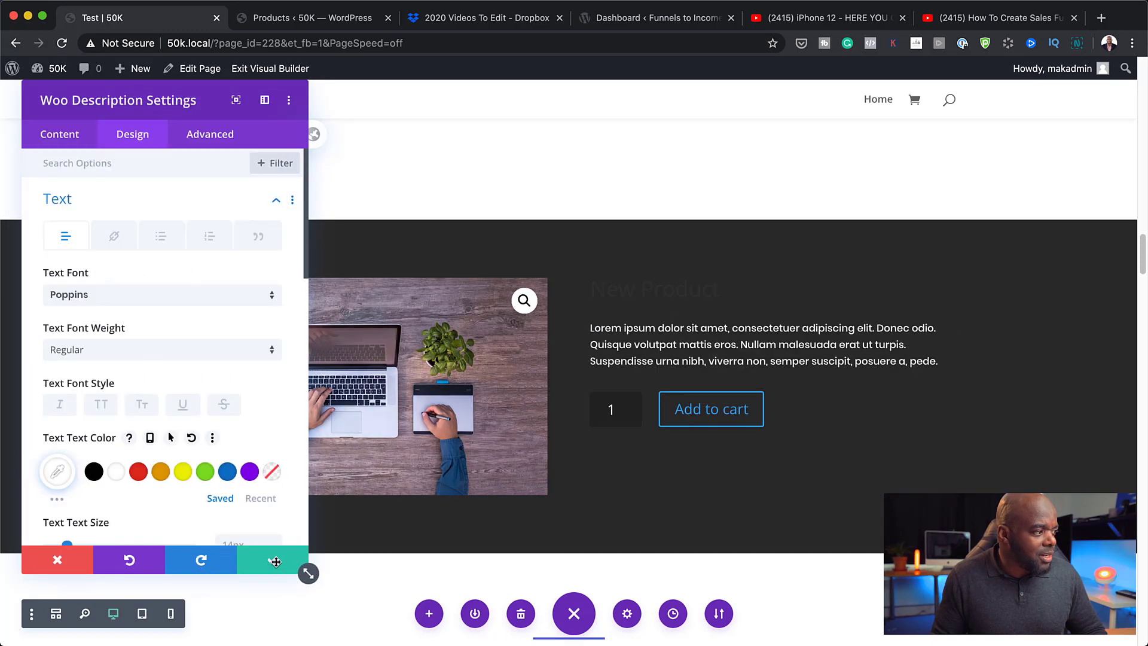
Increase the product description's text size by two increments and save the module settings
scroll(173, 451, "down", 2)
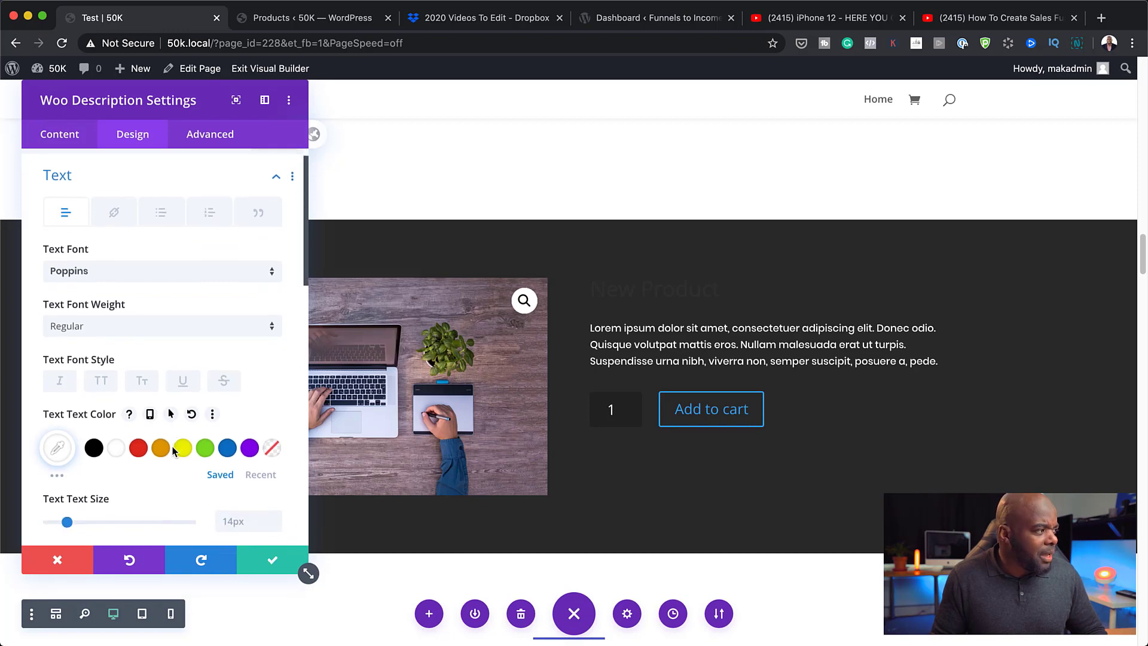
left_click(275, 505)
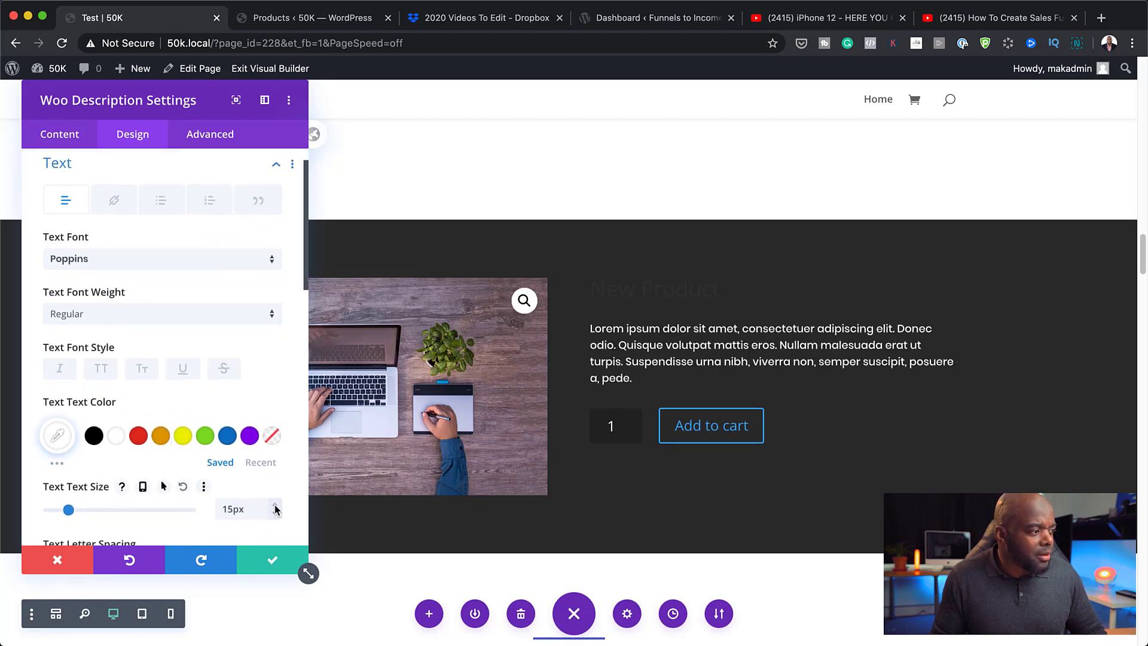
left_click(275, 505)
left_click(287, 559)
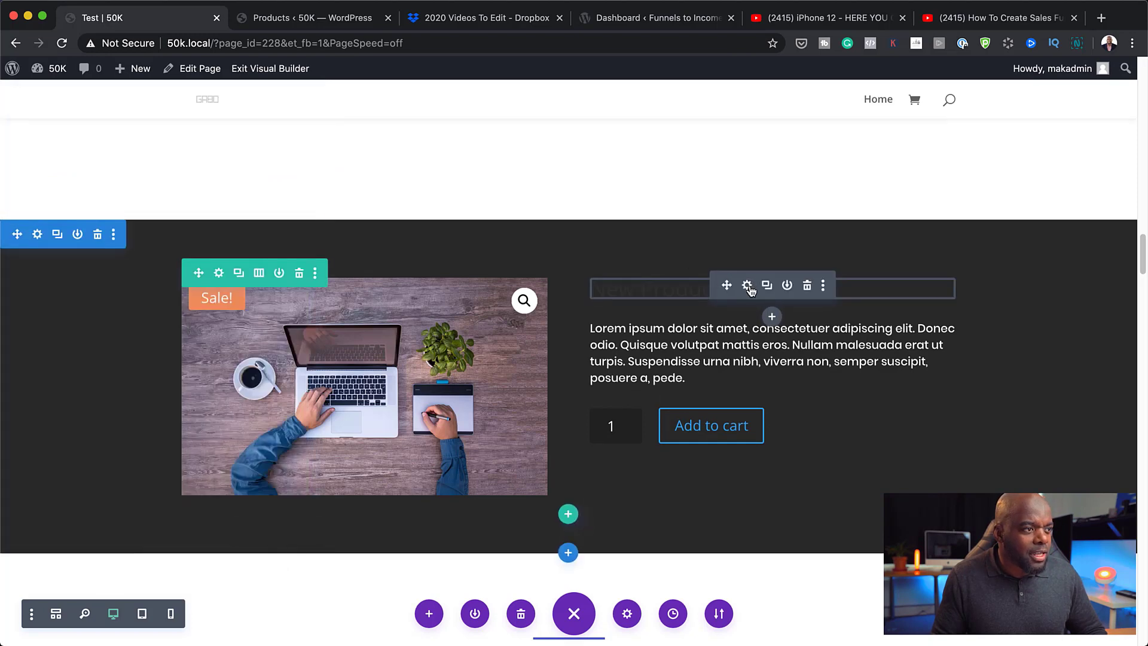
Set the Woo Title module's title font to Poppins with the uppercase font style
left_click(747, 285)
left_click(137, 137)
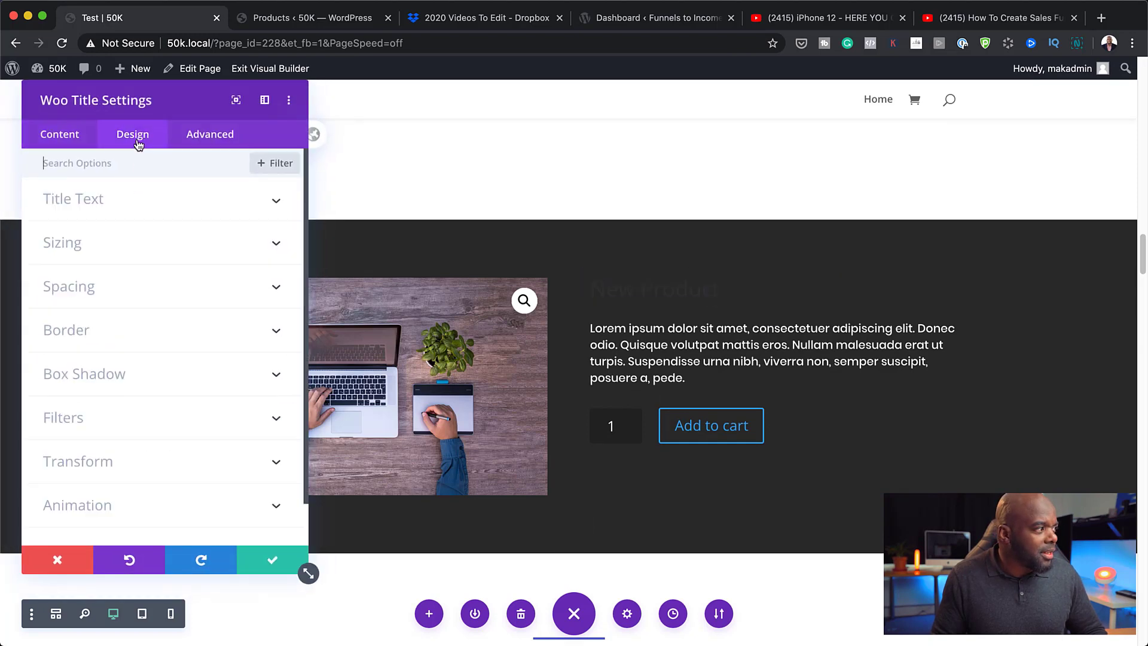
left_click(90, 204)
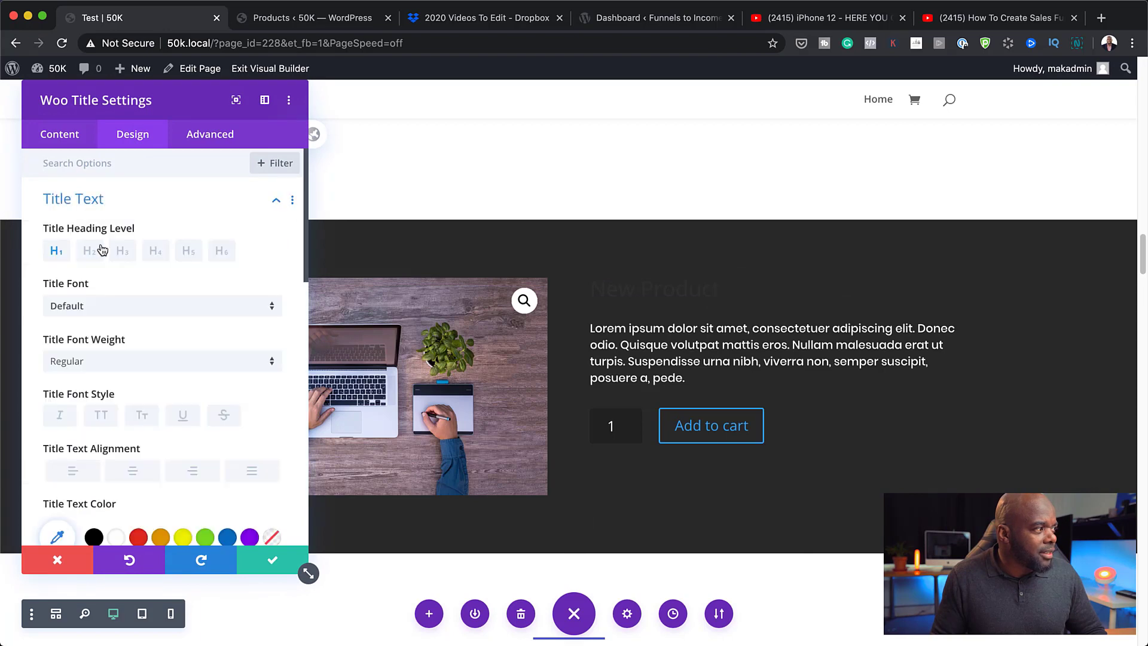
left_click(112, 312)
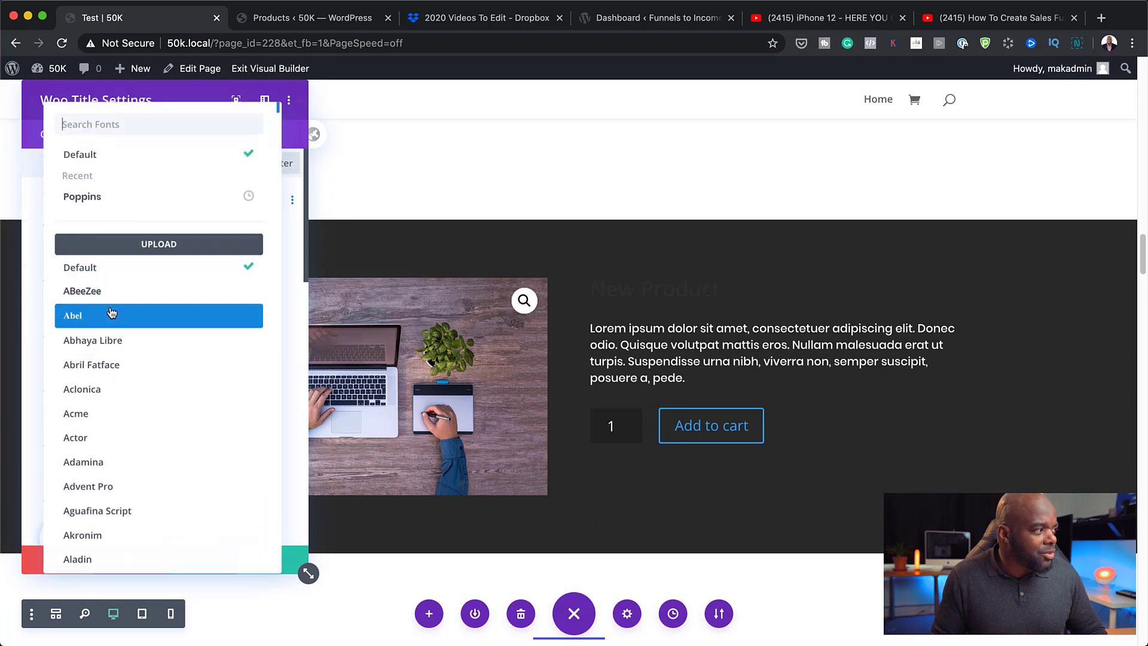
left_click(109, 194)
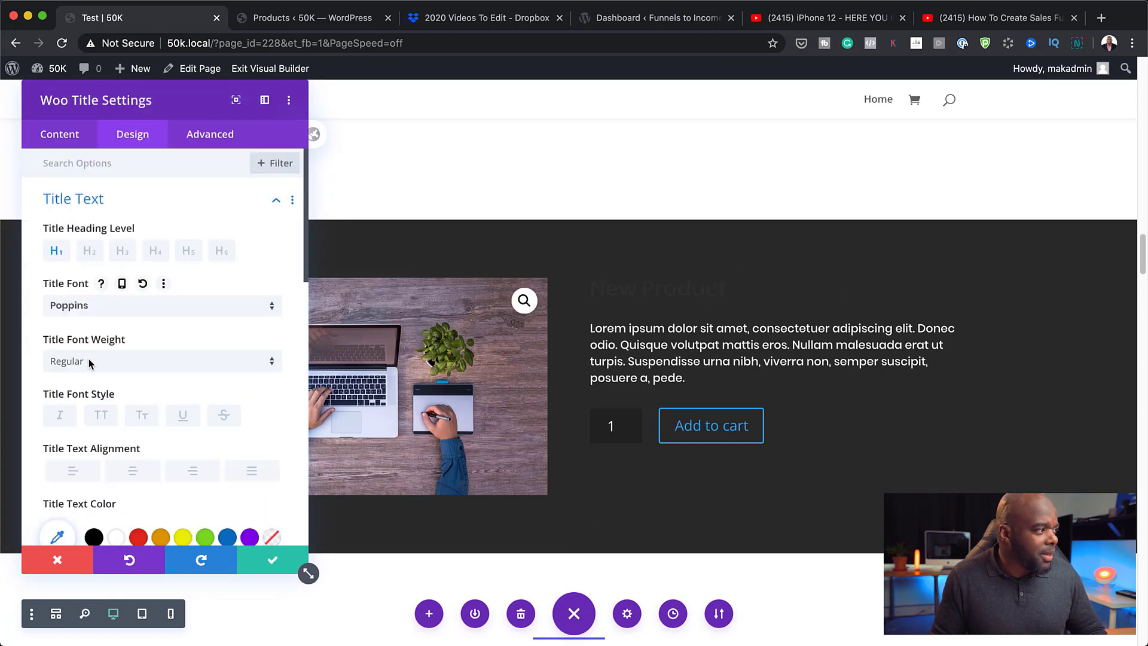
left_click(101, 415)
Colour the product title orange, set its font weight to Bold, and save the module settings
scroll(158, 464, "down", 2)
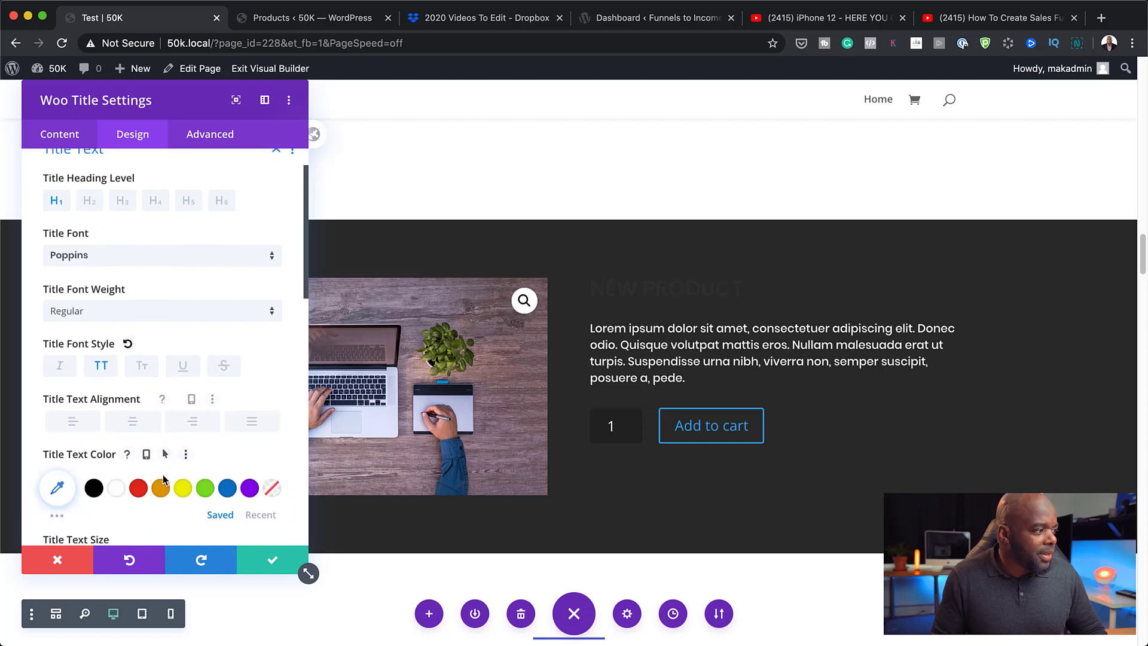
left_click(160, 489)
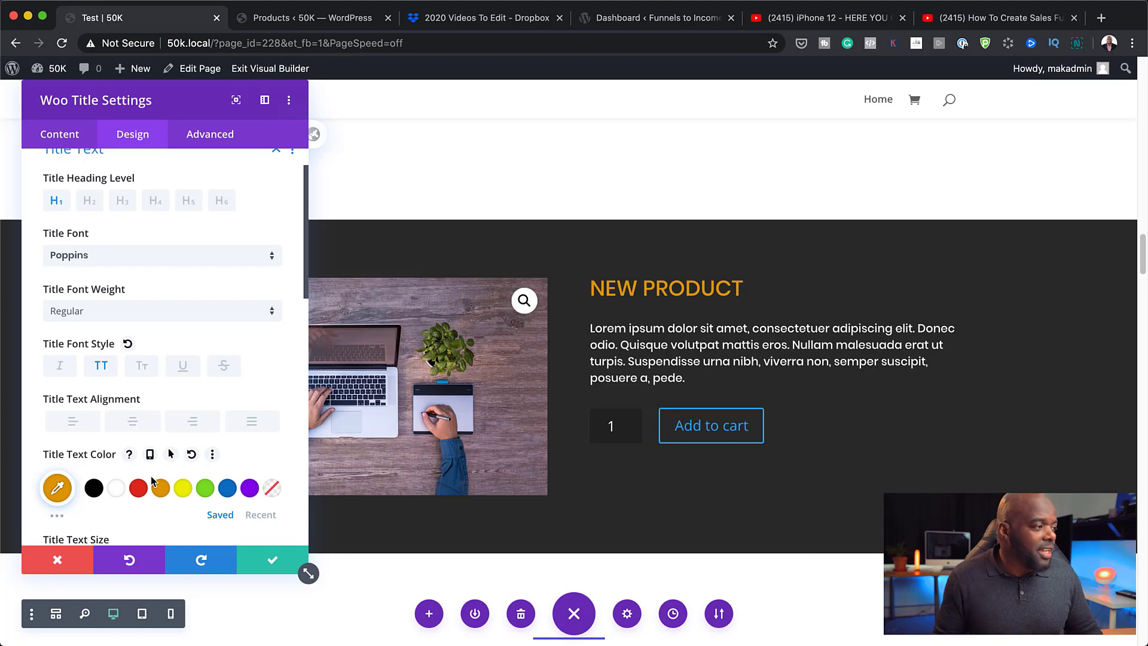
left_click(90, 312)
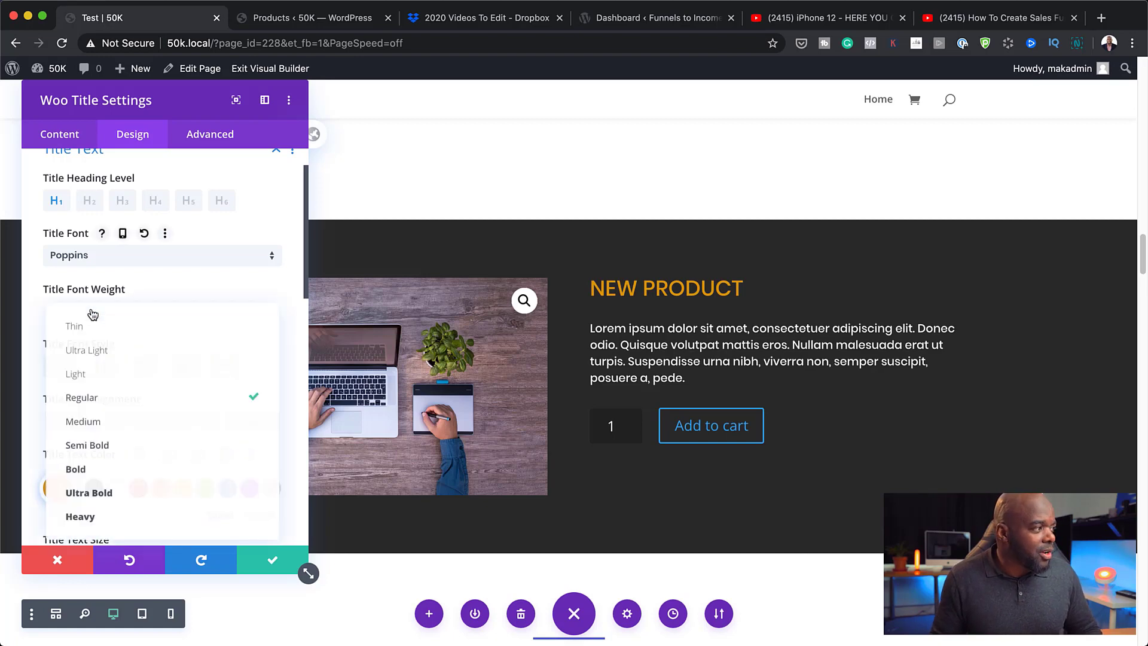
left_click(113, 473)
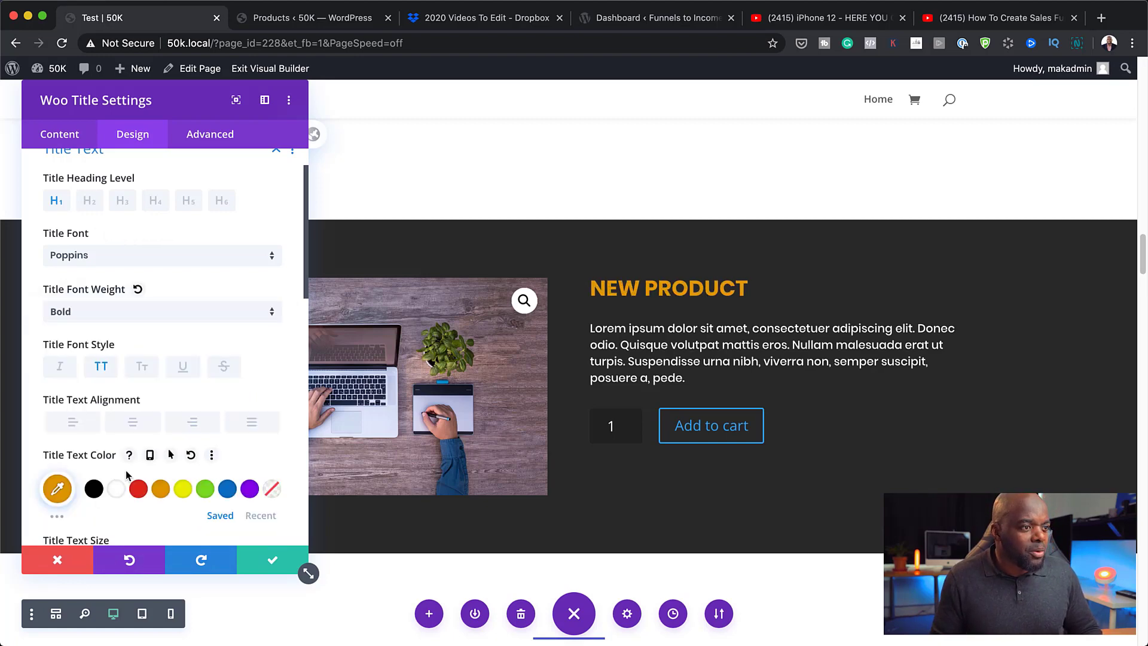
left_click(269, 562)
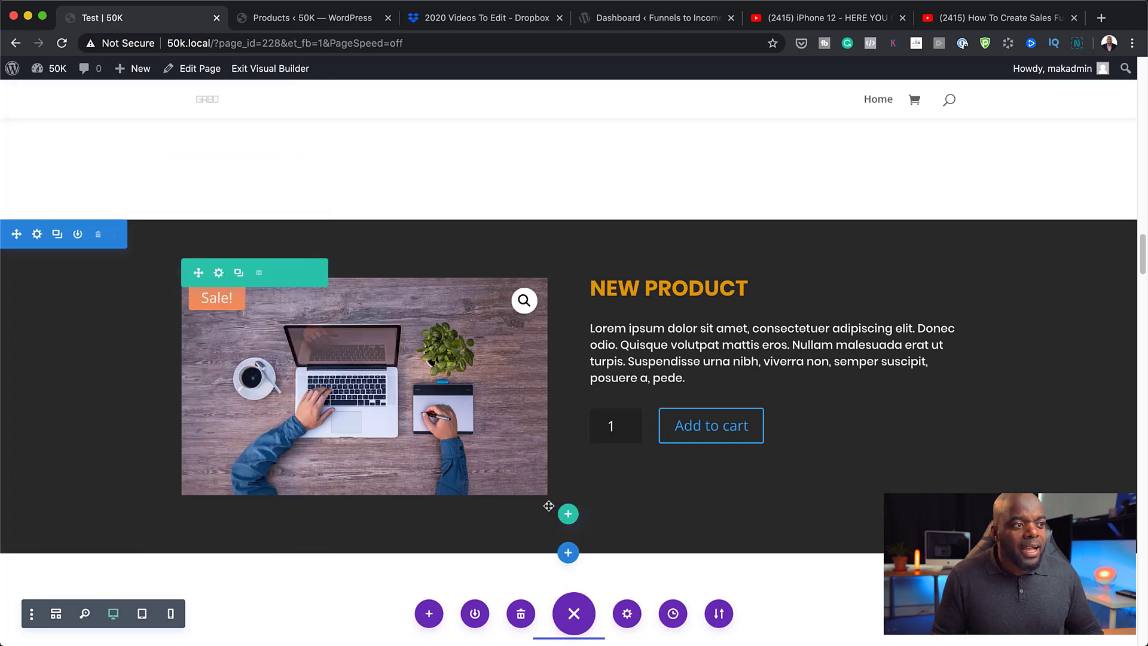
Enable custom button styles in the design settings of the Woo Add To Cart module
left_click(746, 415)
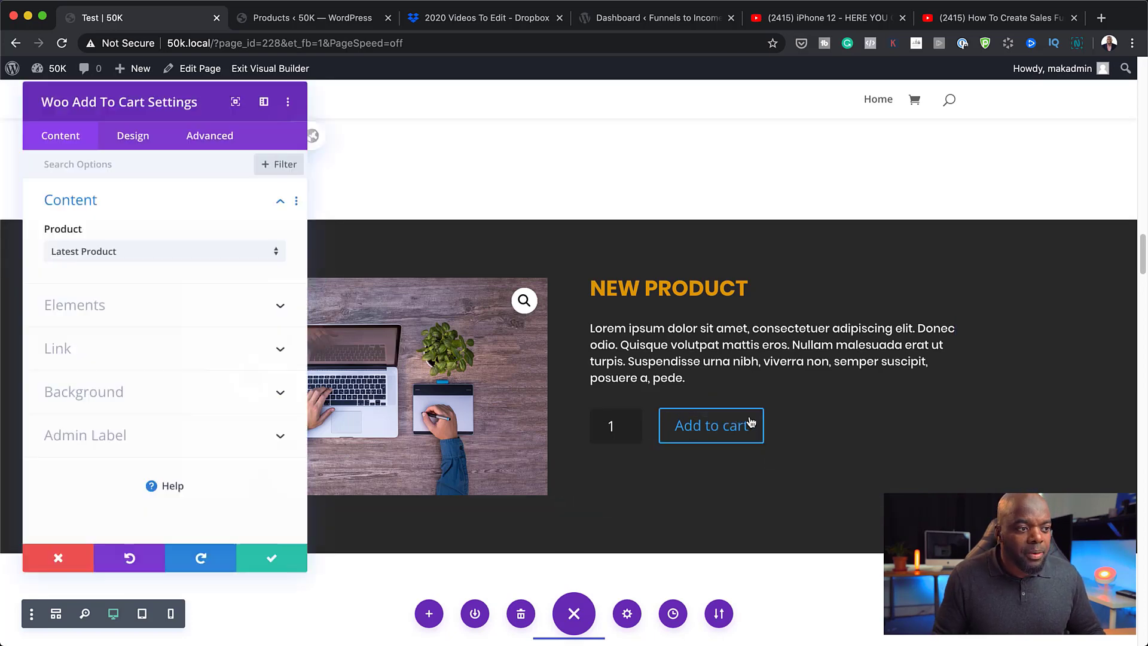
left_click(143, 134)
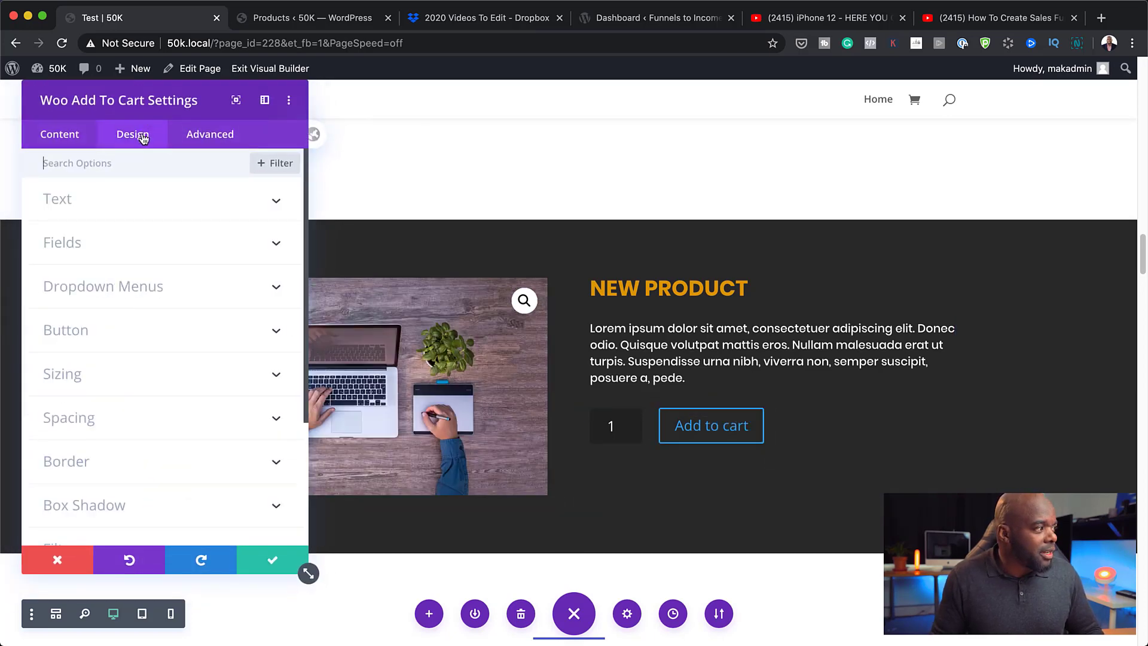
left_click(79, 336)
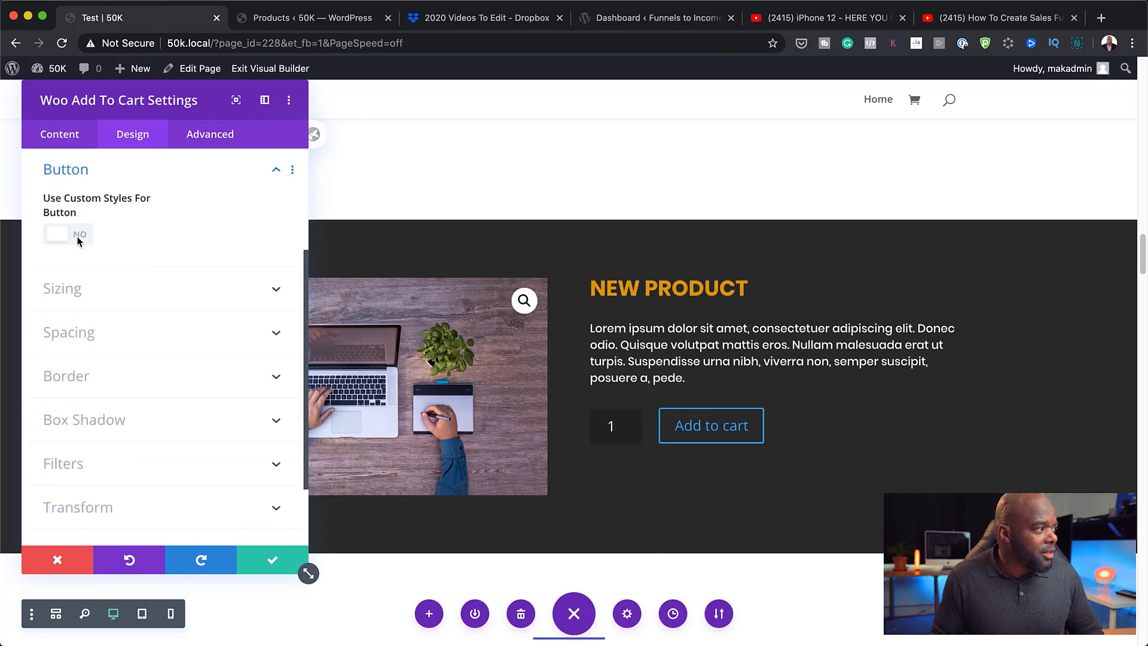
left_click(80, 237)
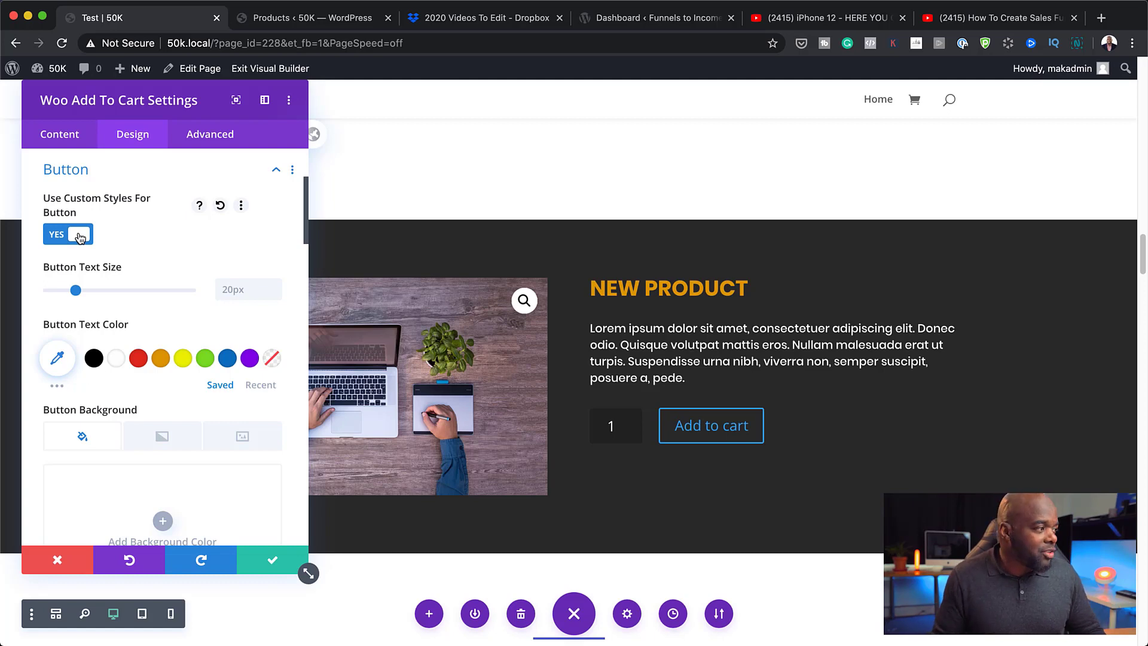
Give the Add to cart button a red background colour and set its border width to 0px
scroll(166, 442, "down", 1)
scroll(167, 456, "down", 3)
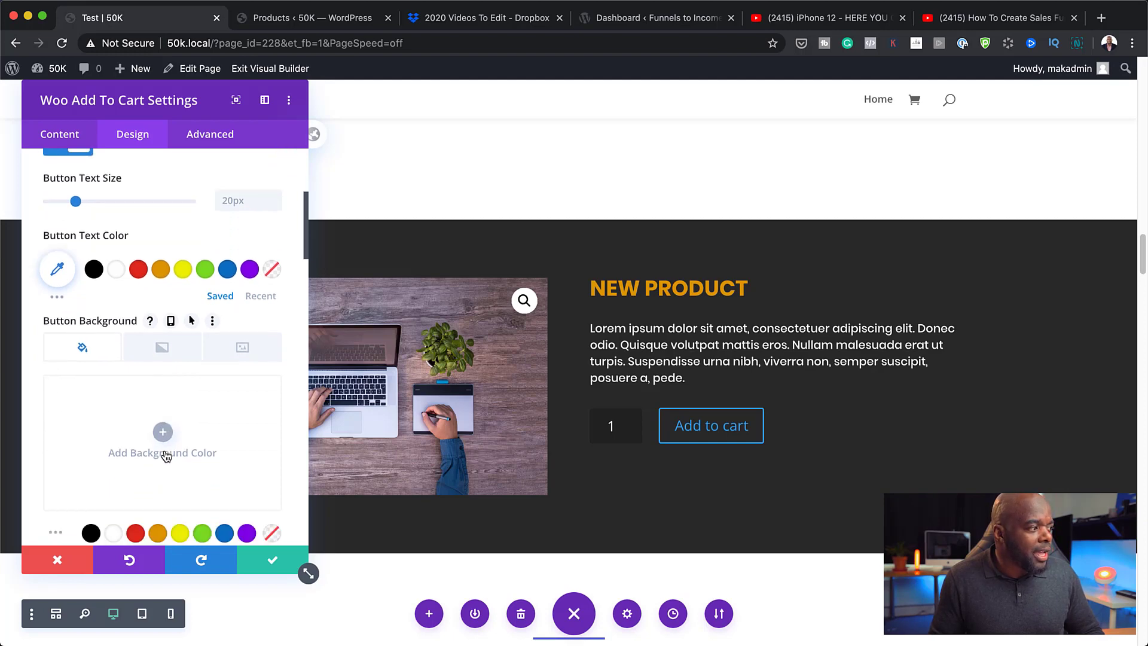
left_click(163, 433)
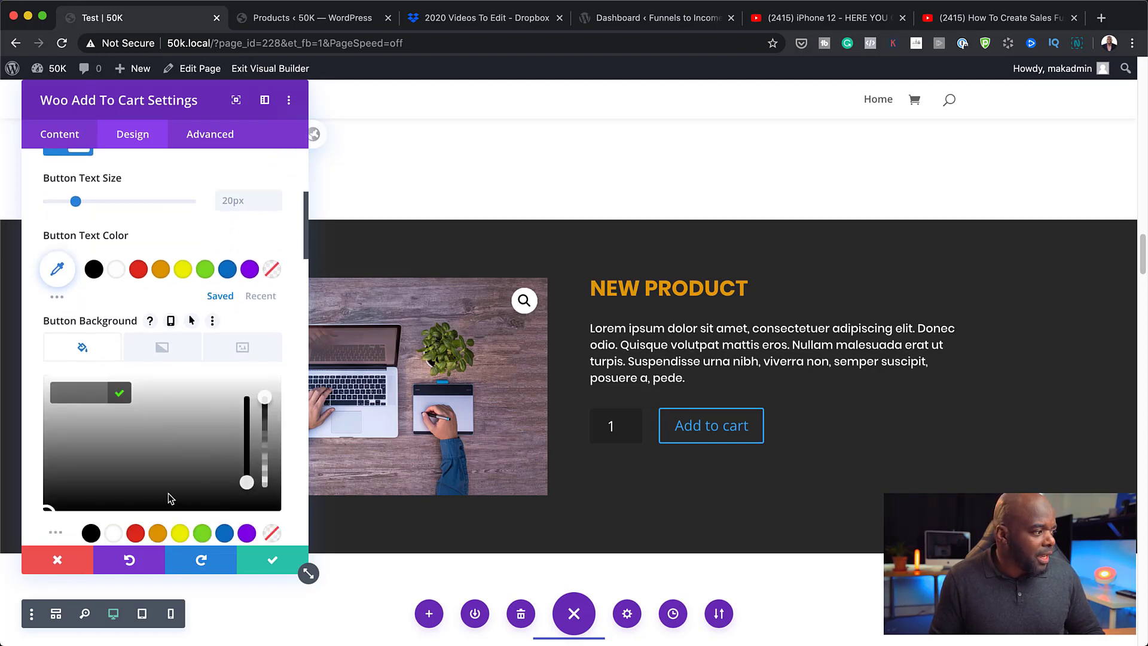
scroll(166, 500, "down", 1)
left_click(135, 513)
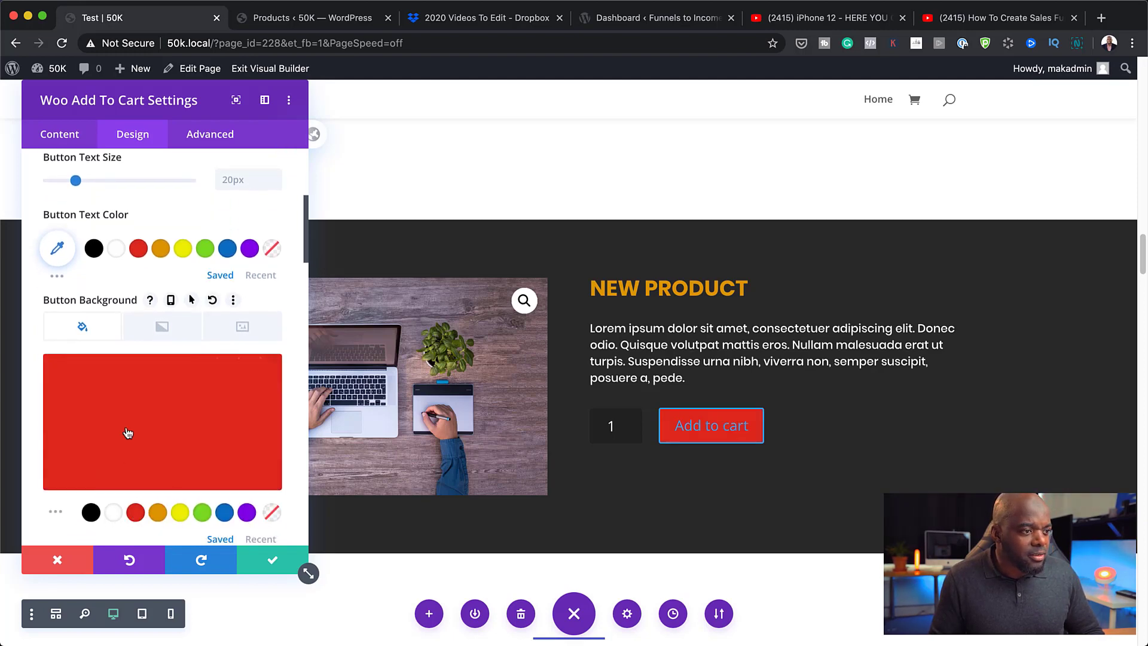
mouse_move(131, 428)
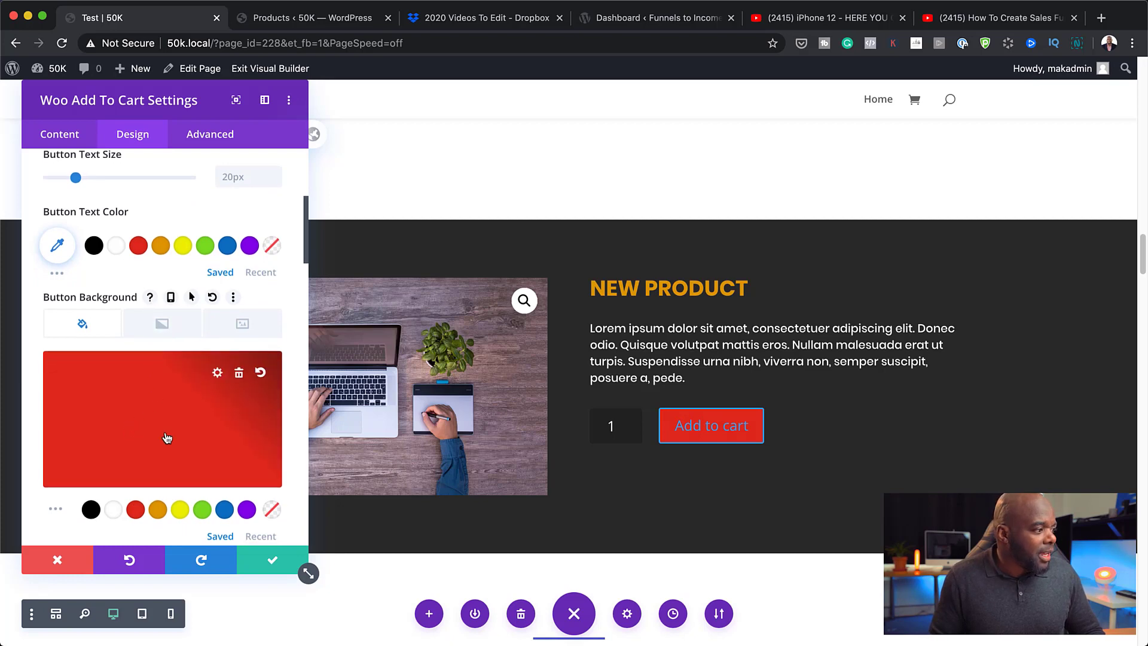
scroll(164, 436, "down", 3)
left_click_drag(50, 460, 43, 461)
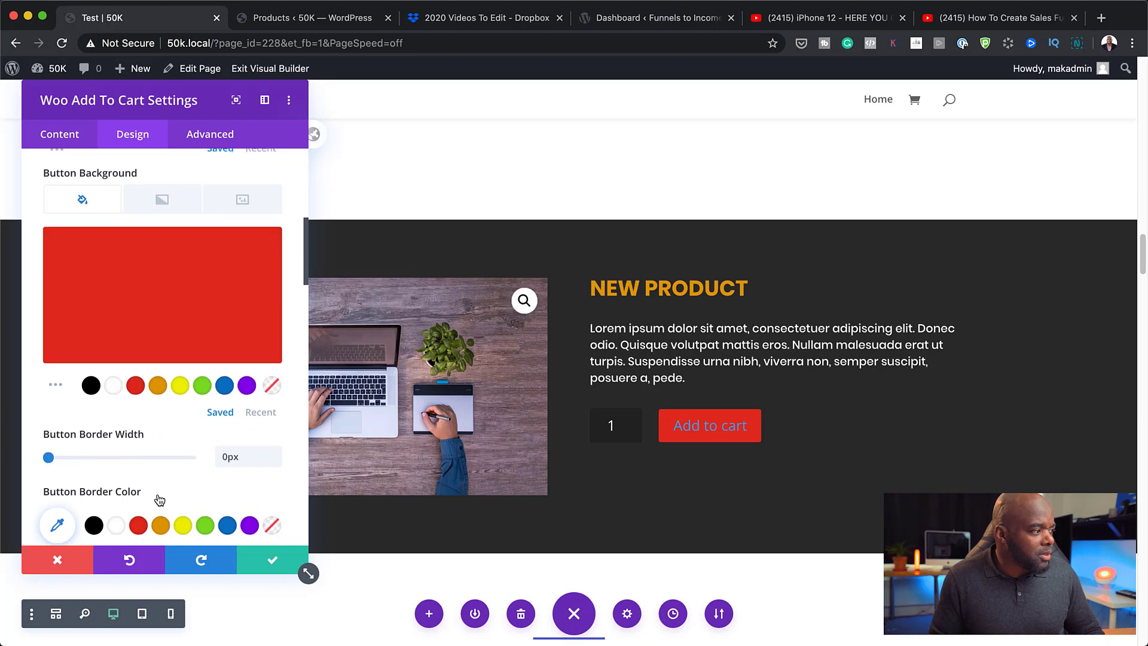
Style the Add to cart button with white (#ffffff) text and the Poppins font, and save the module settings
scroll(153, 487, "up", 5)
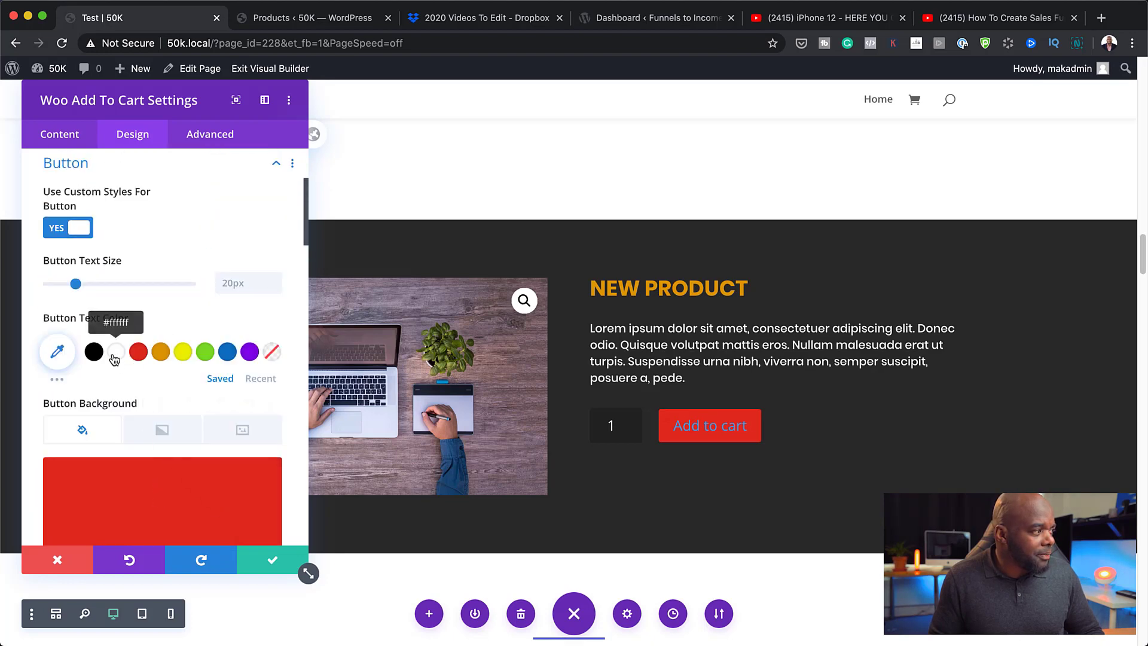
left_click(116, 352)
scroll(157, 393, "down", 3)
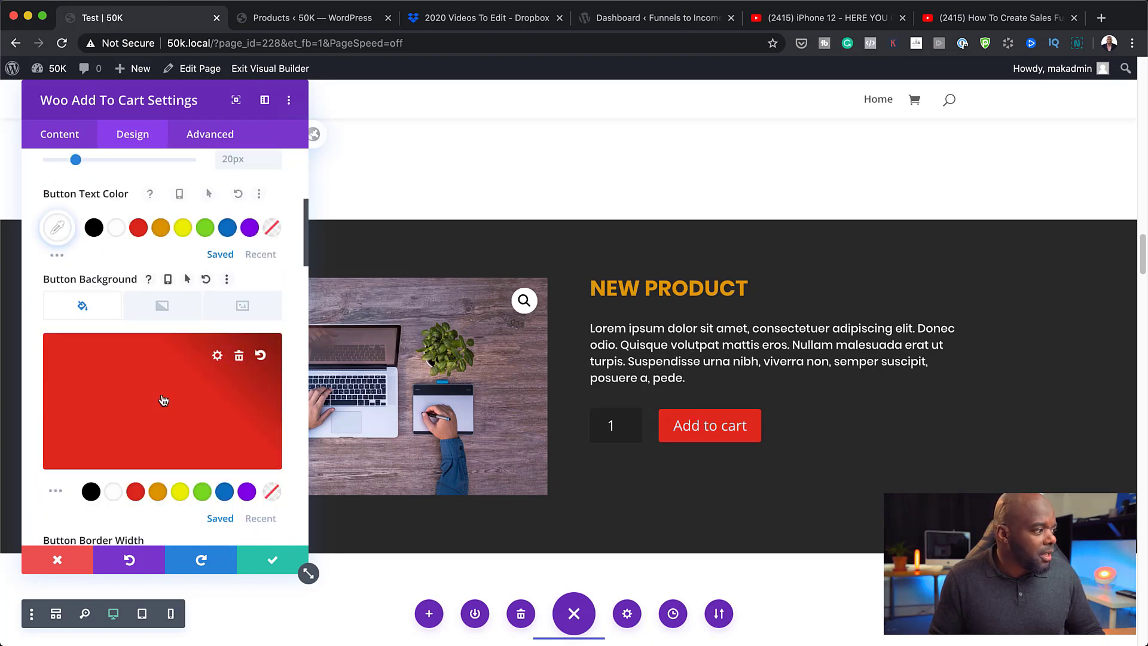
scroll(163, 402, "down", 5)
scroll(187, 473, "down", 4)
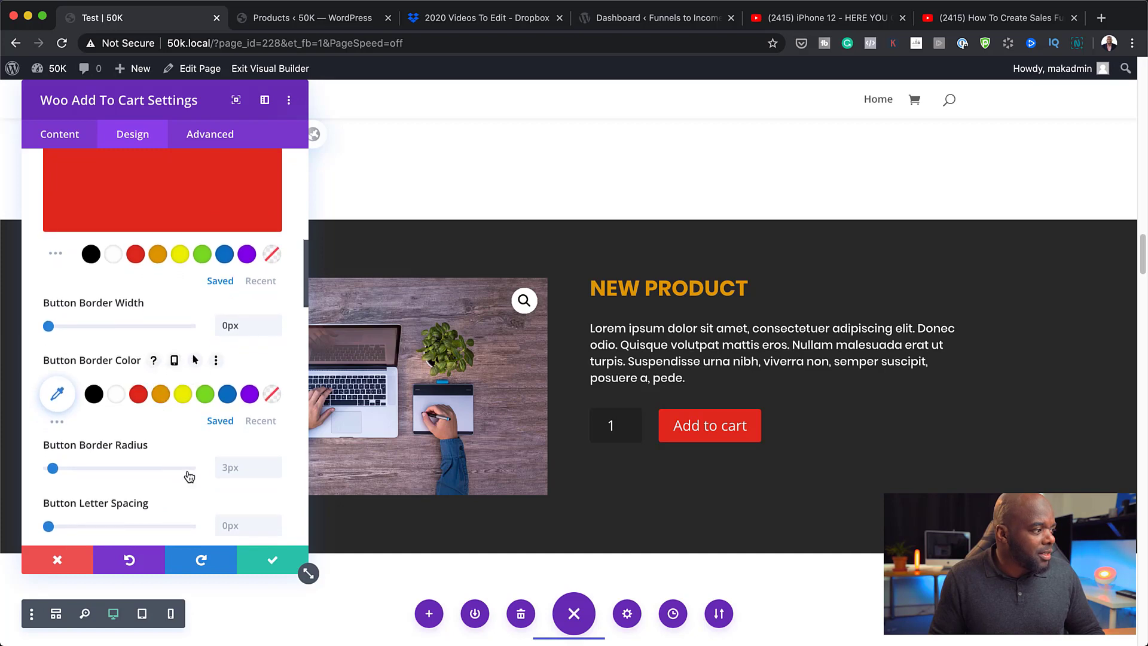
left_click(156, 480)
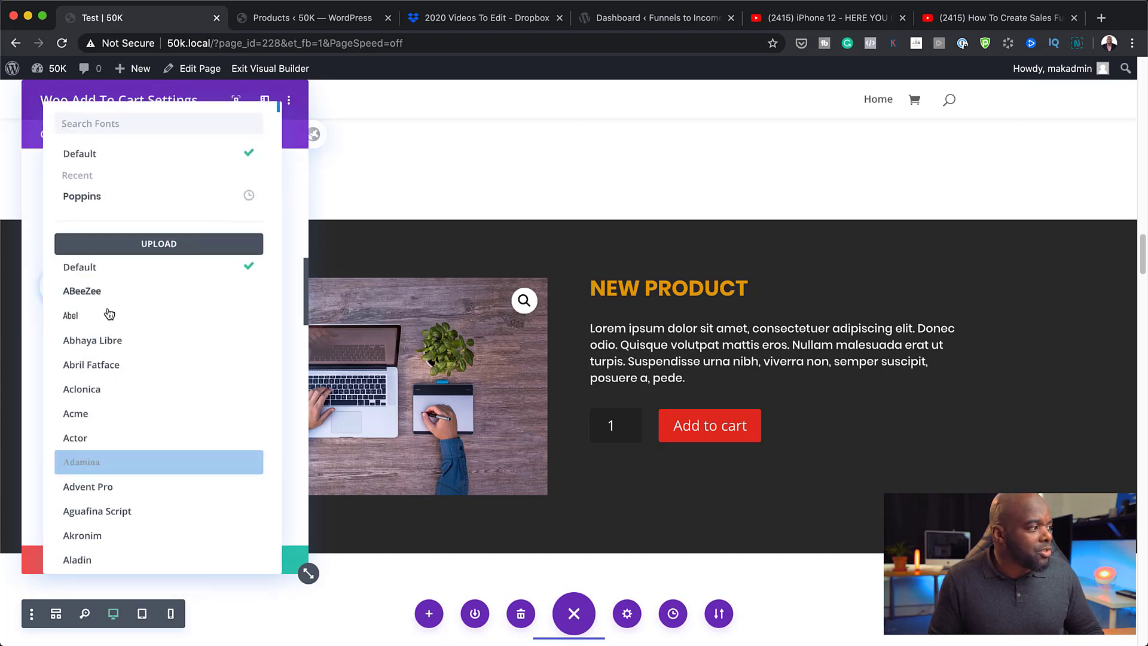
left_click(114, 197)
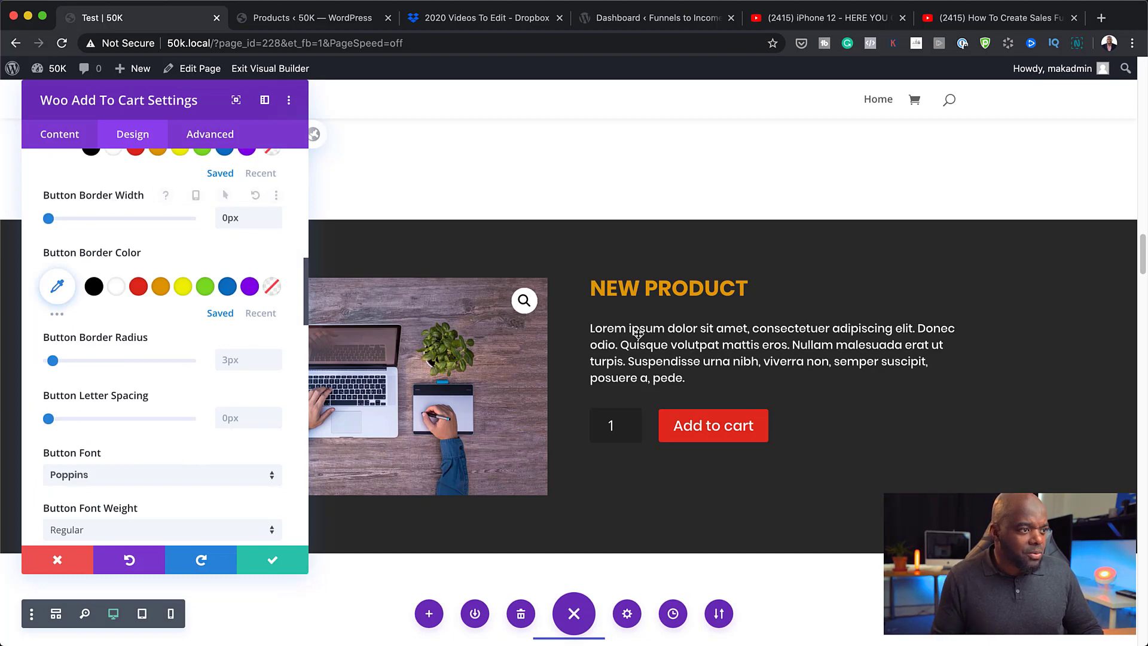
left_click(273, 562)
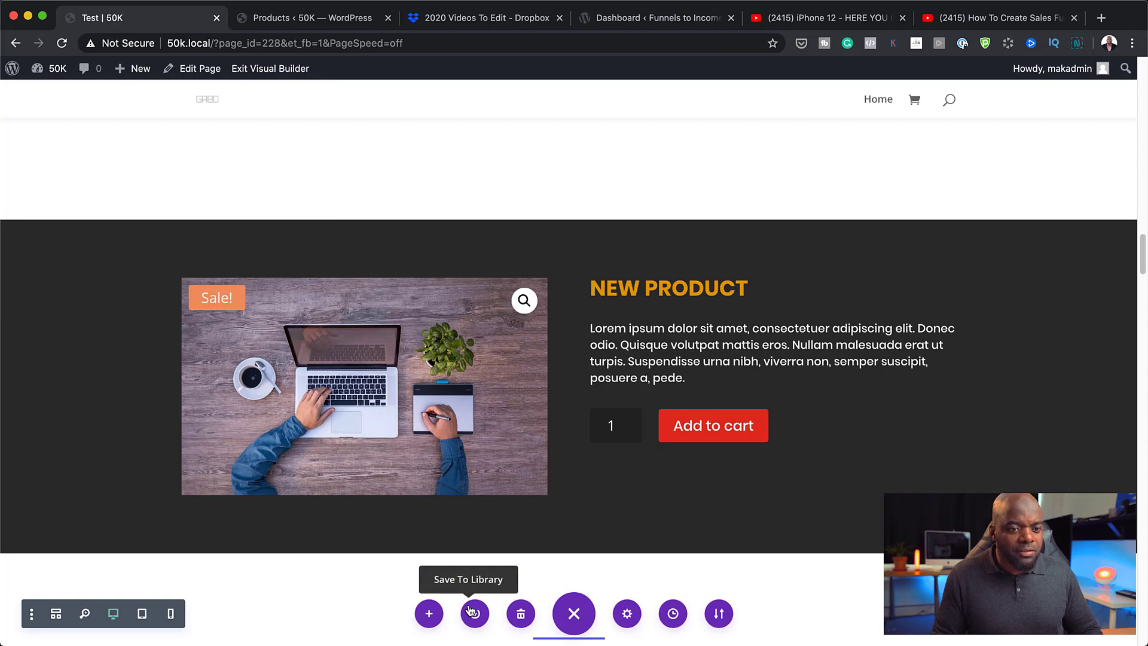
Exit the visual builder, saving all changes to the page
left_click(267, 70)
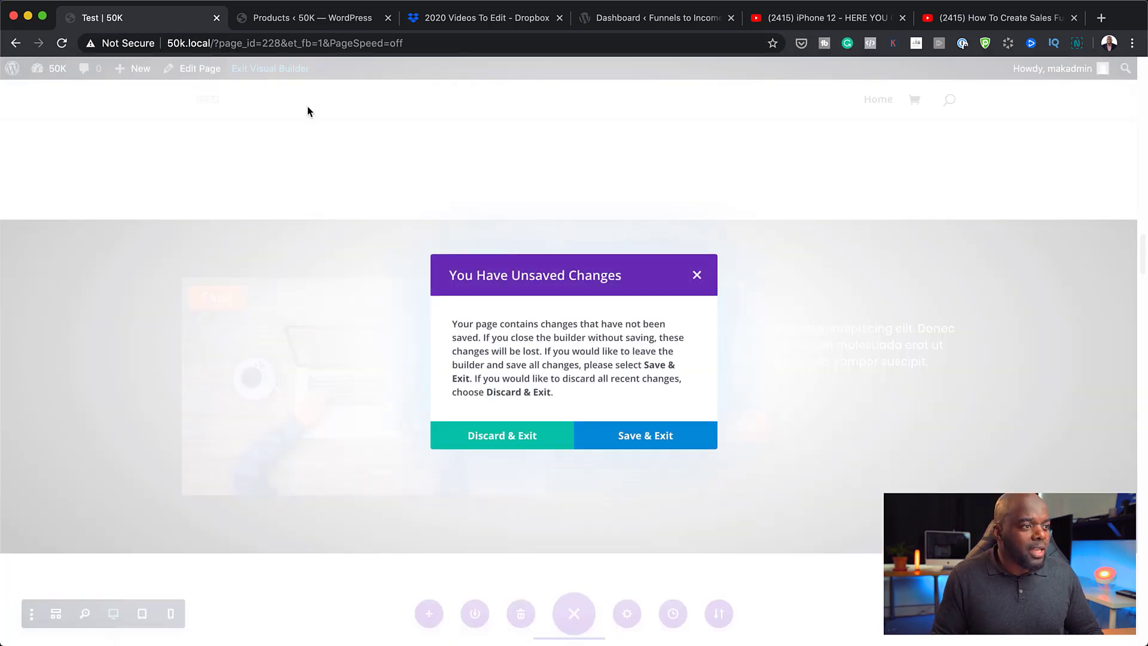
left_click(652, 436)
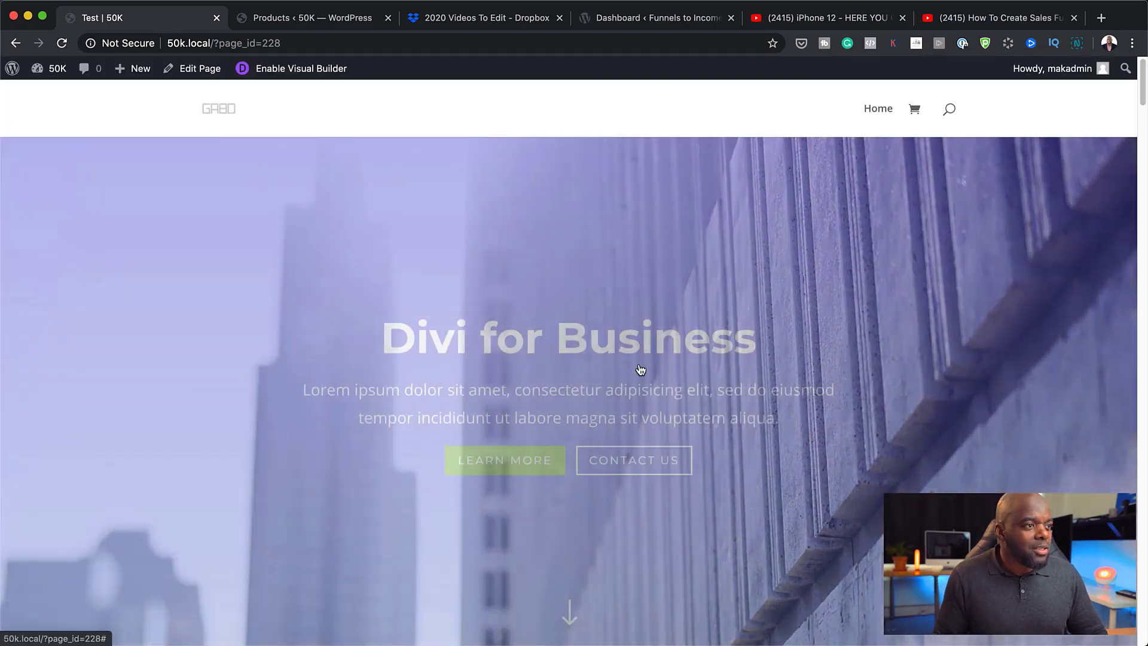
Review the published page, examining the styled New Product section and the surrounding Agency layout sections
scroll(641, 363, "down", 6)
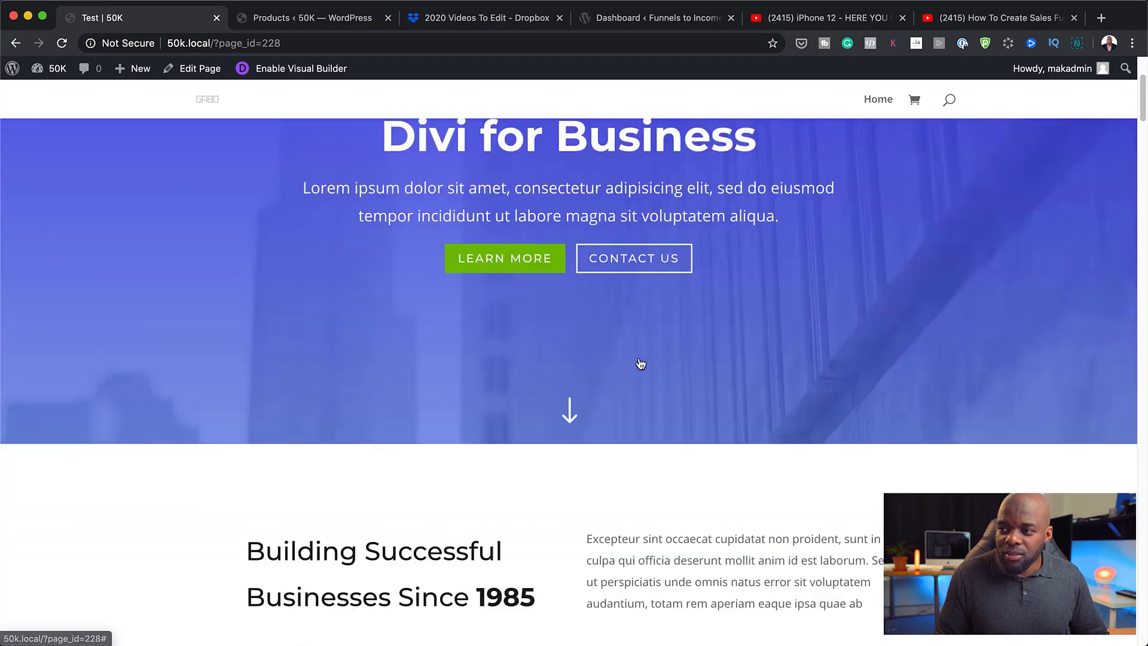
scroll(639, 361, "down", 15)
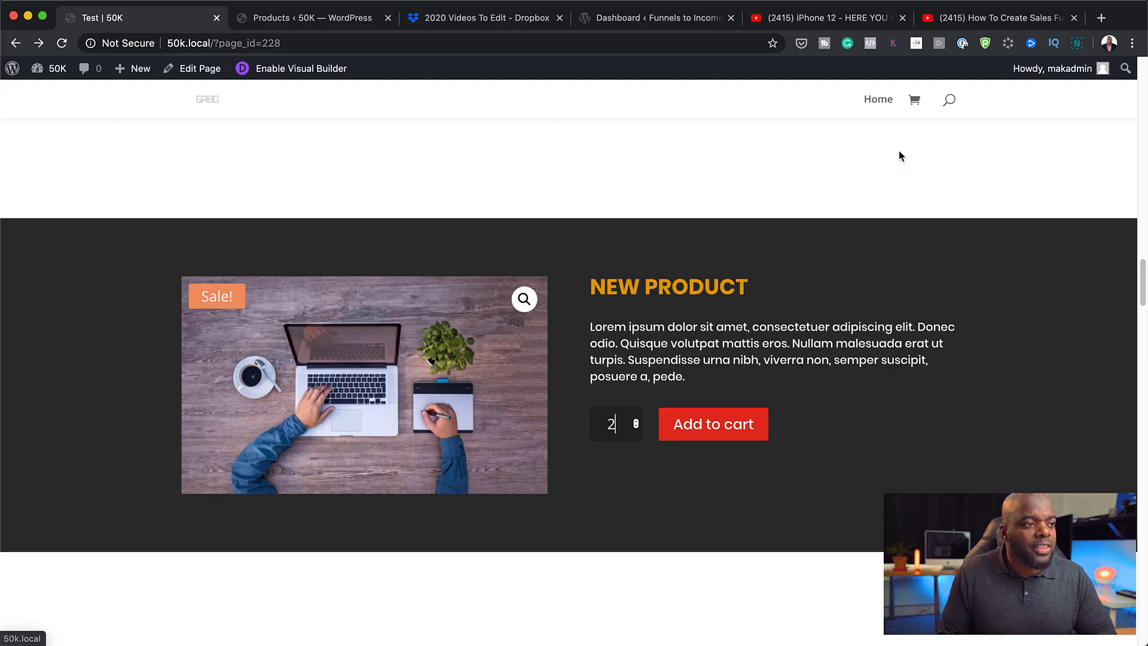
scroll(864, 448, "up", 15)
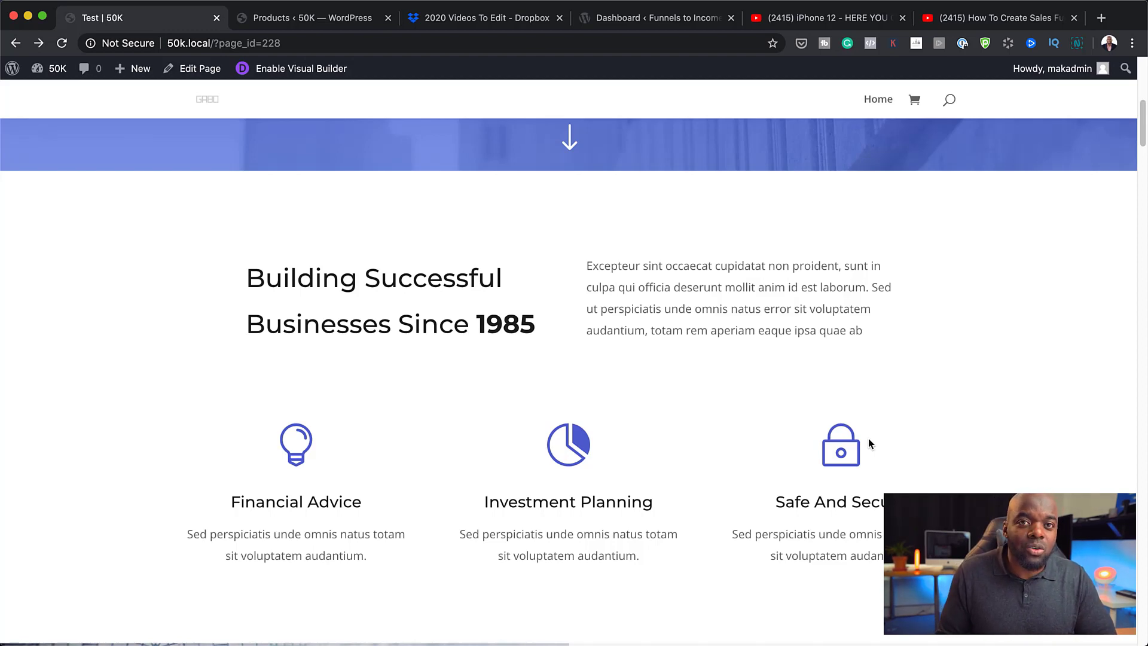
scroll(644, 548, "down", 1)
scroll(644, 546, "down", 3)
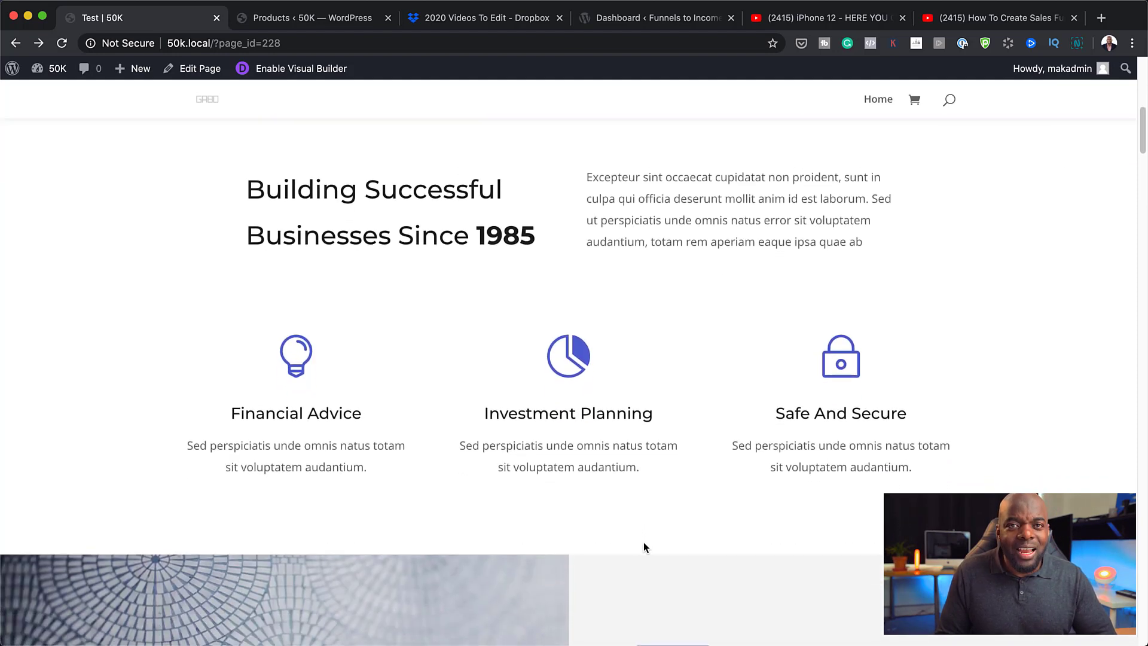
scroll(643, 546, "down", 5)
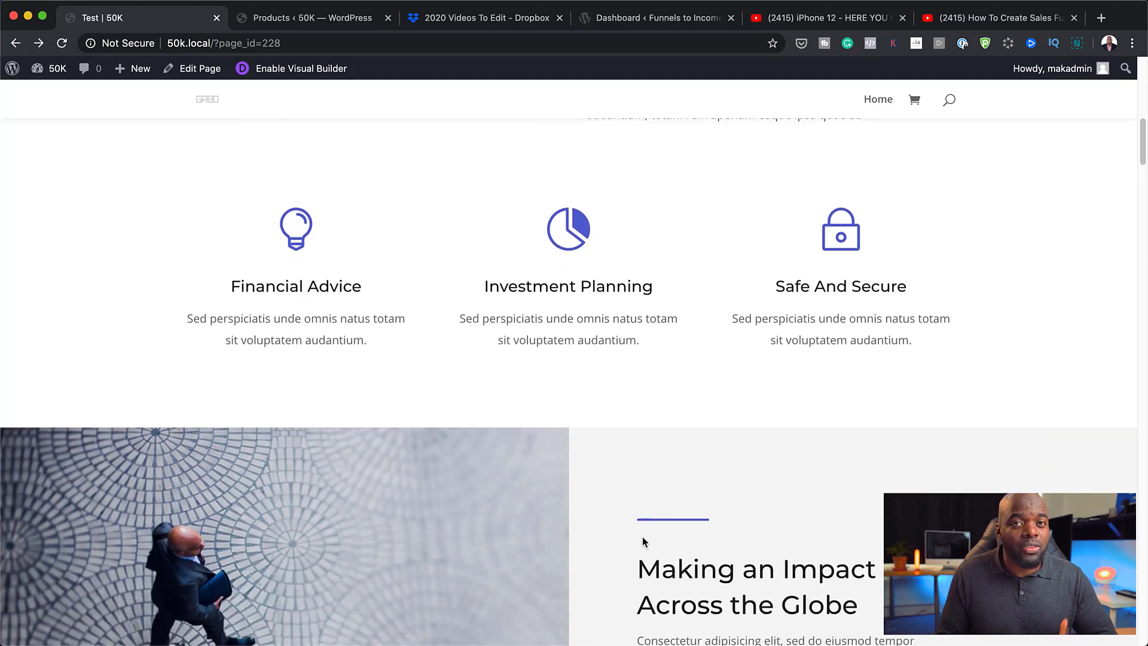
scroll(642, 538, "down", 1)
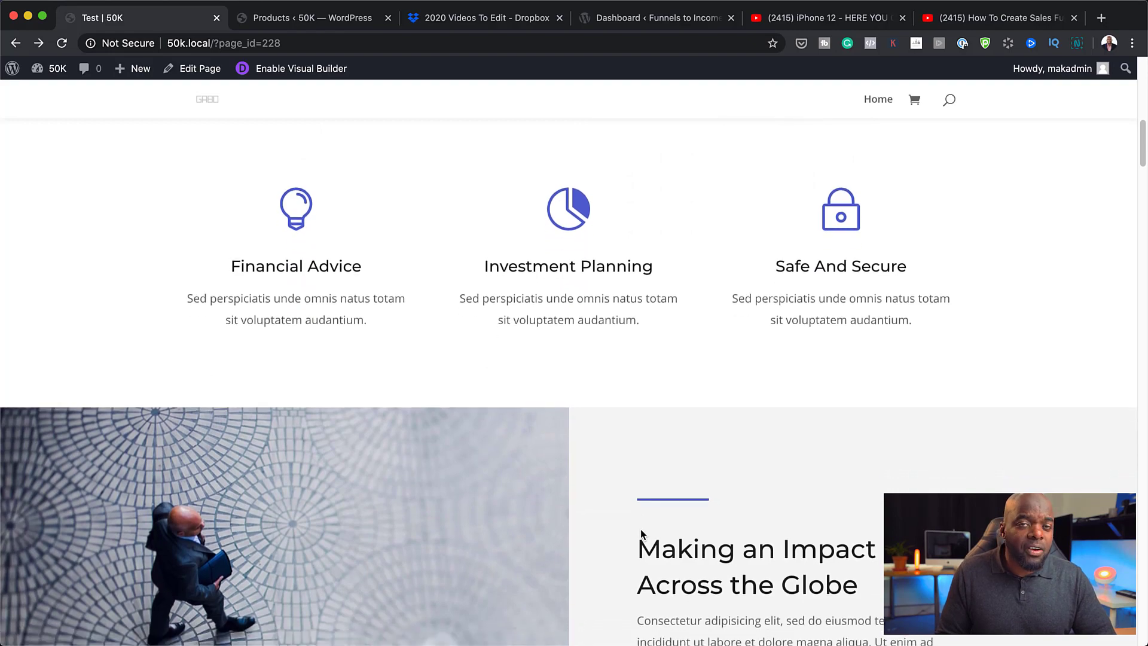